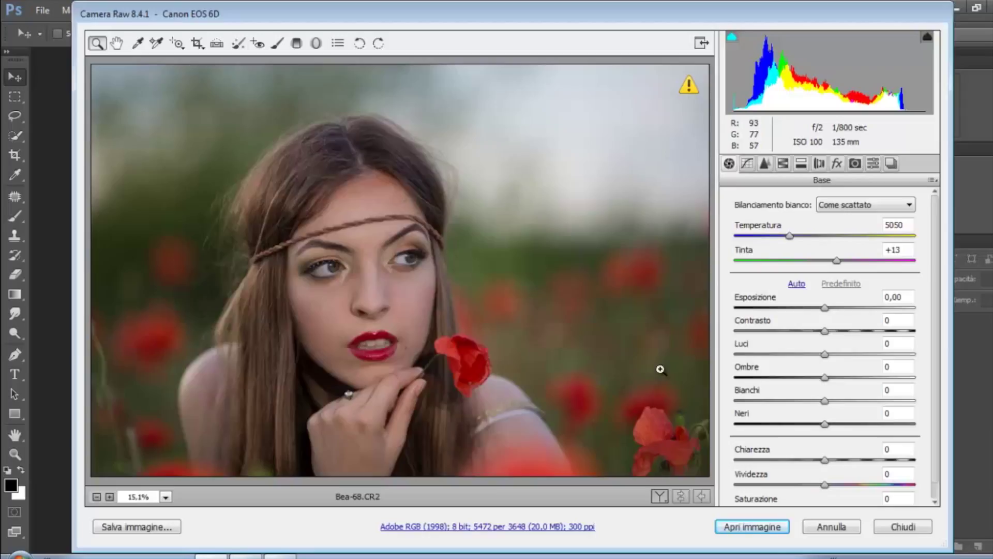
Cool the Bea-68.CR2 raw portrait's white balance in Camera Raw and open it in Photoshop.
left_click(379, 336)
left_click(753, 527)
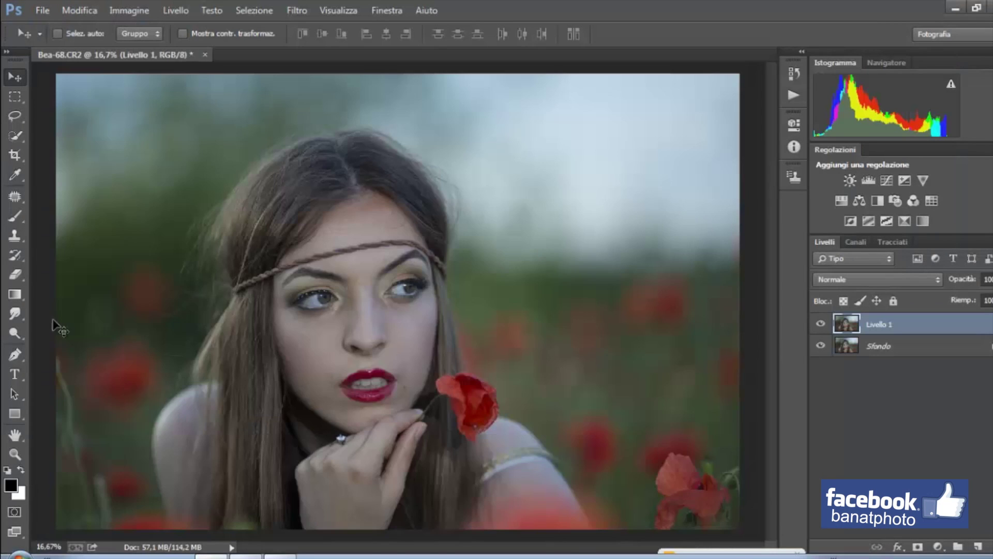
Patch blemishes on the cheek and forehead with the Patch tool.
key("ctrl+plus")
key("ctrl+plus")
key("ctrl+plus")
scroll(39, 237, "down", 2)
left_click(15, 197)
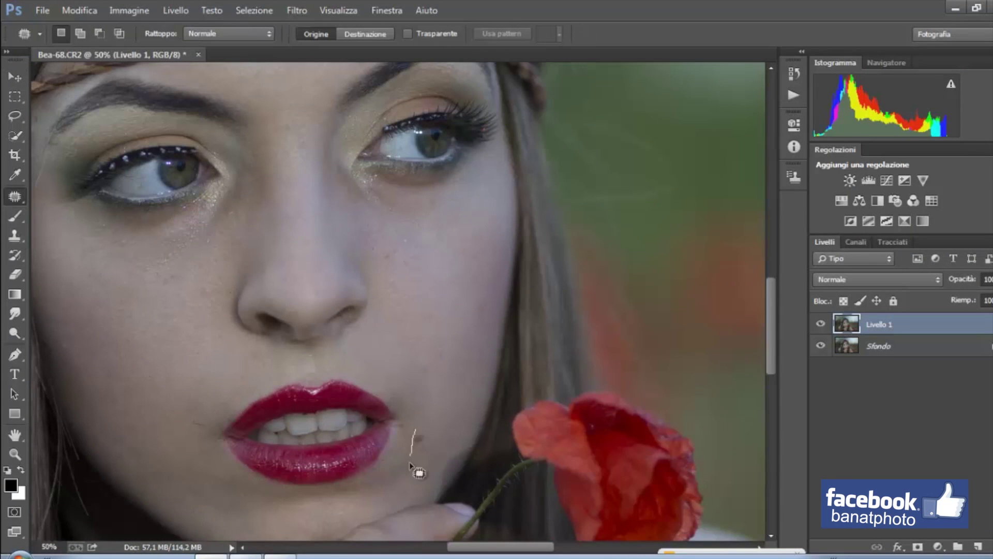
left_click_drag(438, 345, 439, 371)
scroll(181, 311, "down", 3)
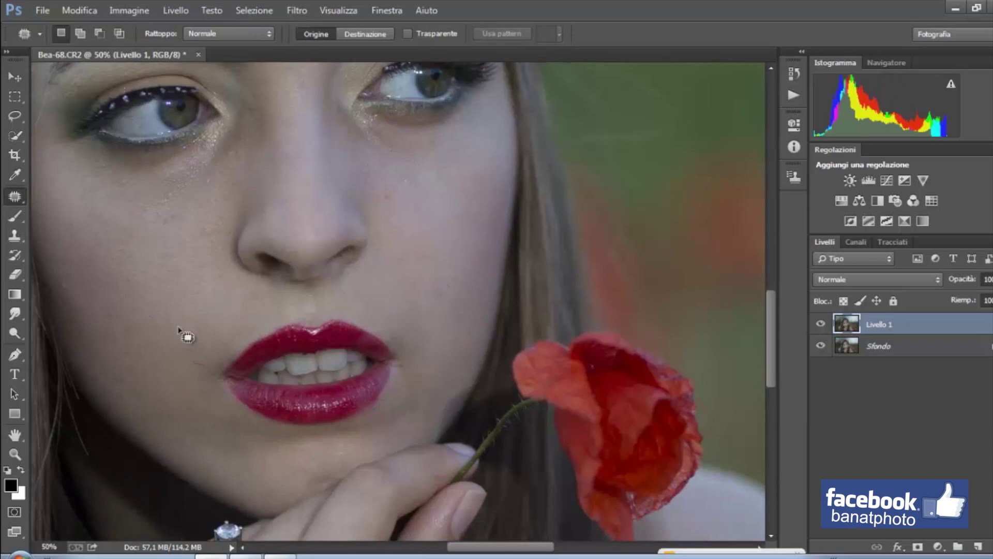
scroll(179, 251, "down", 3)
scroll(178, 251, "up", 6)
scroll(363, 249, "up", 8)
left_click_drag(544, 230, 541, 237)
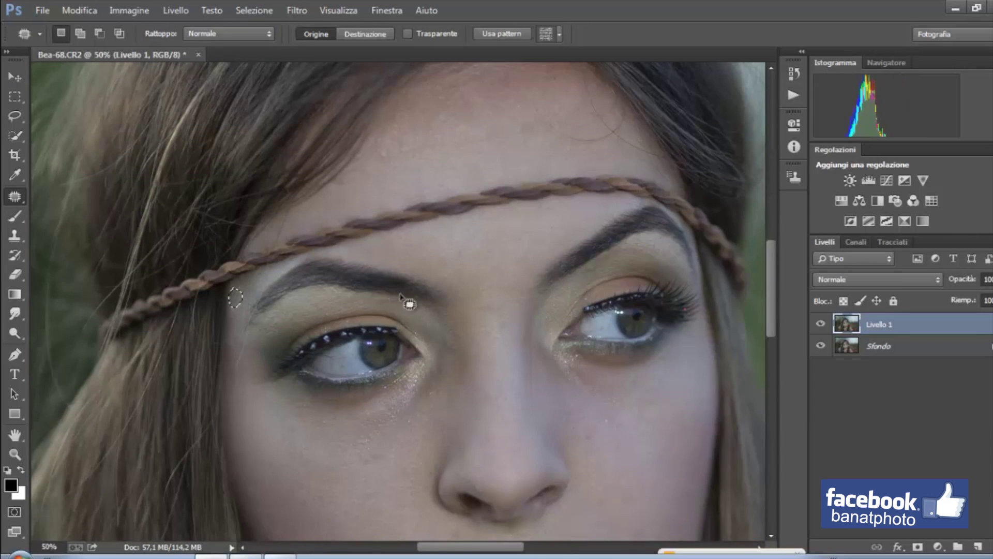
scroll(254, 281, "up", 3)
left_click_drag(391, 211, 385, 237)
Heal a spot beside the eye and patch a blemish under the left eye.
key("ctrl+plus")
scroll(620, 336, "down", 10)
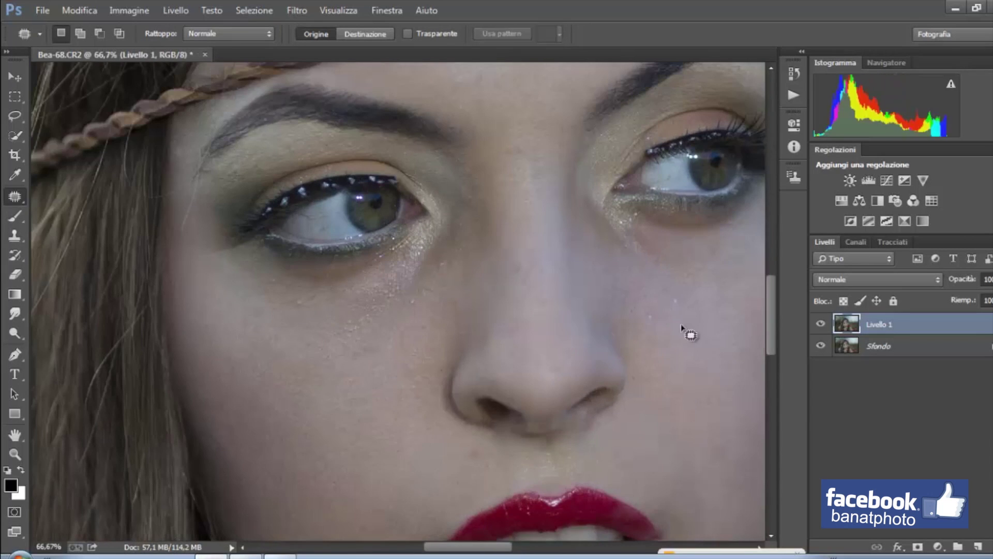
right_click(15, 197)
left_click(52, 207)
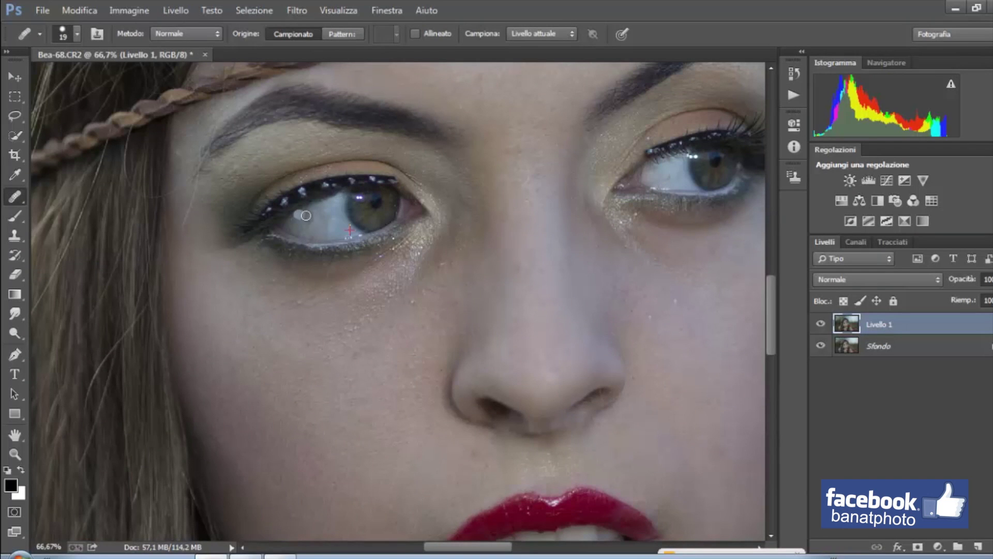
key("shift+j")
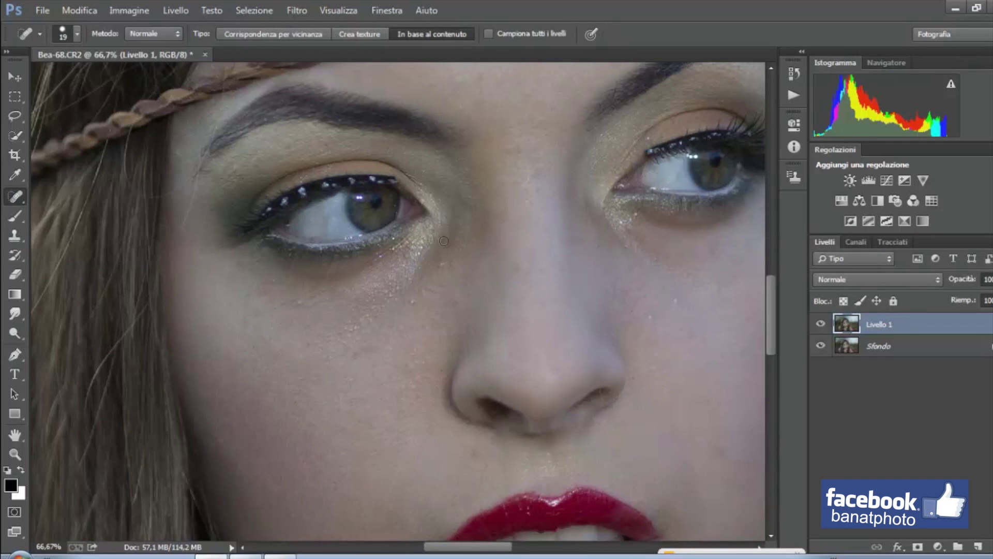
left_click_drag(681, 182, 656, 168)
key("shift+j")
left_click_drag(321, 227, 334, 229)
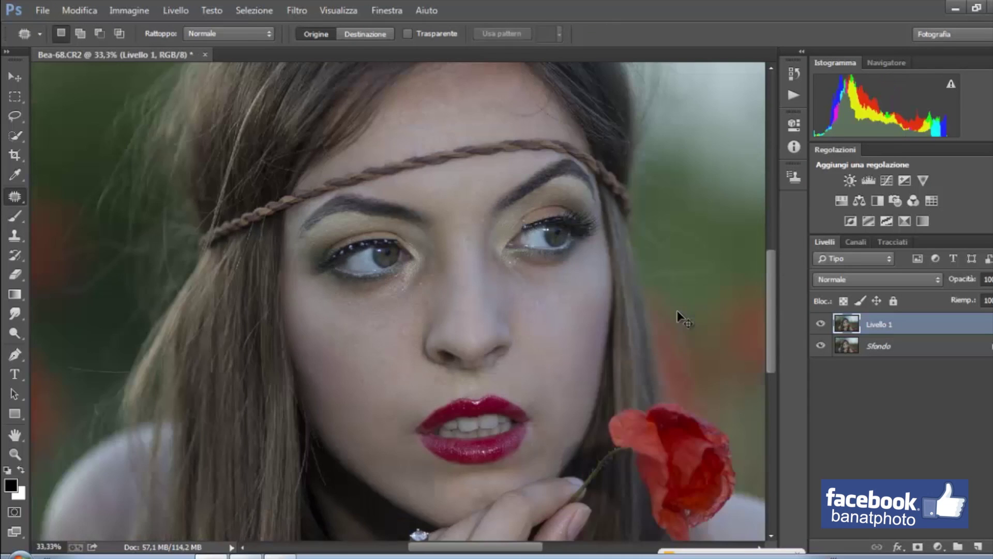
Select the teeth with Quick Selection.
key("w")
key("ctrl+plus")
left_click_drag(470, 492, 564, 486)
Fill the teeth selection with white on a new layer, then deselect.
key("ctrl+shift+alt+n")
key("b")
right_click(550, 357)
key("ctrl+d")
key("w")
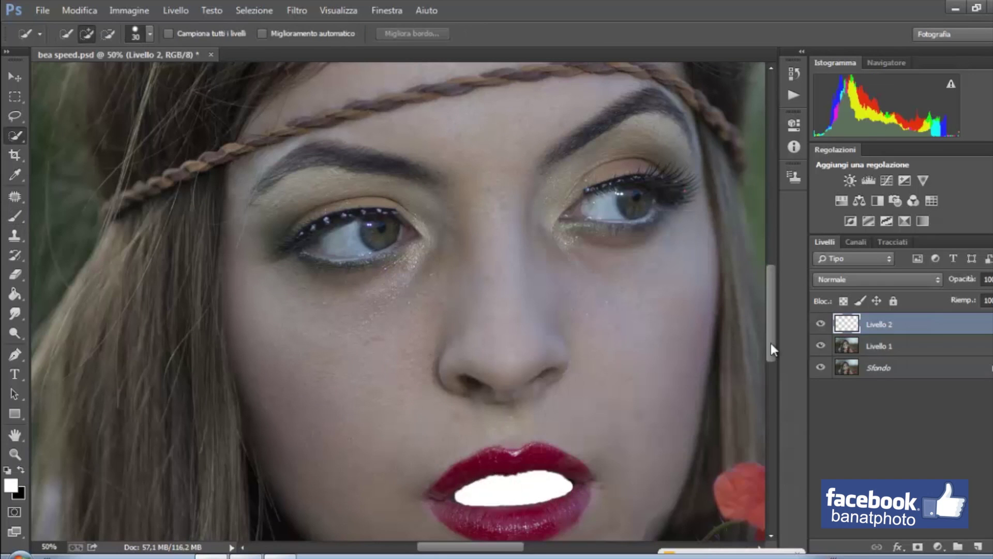
Erase excess white, then compare without the whitening layer and restore it.
key("alt+bracketleft")
key("e")
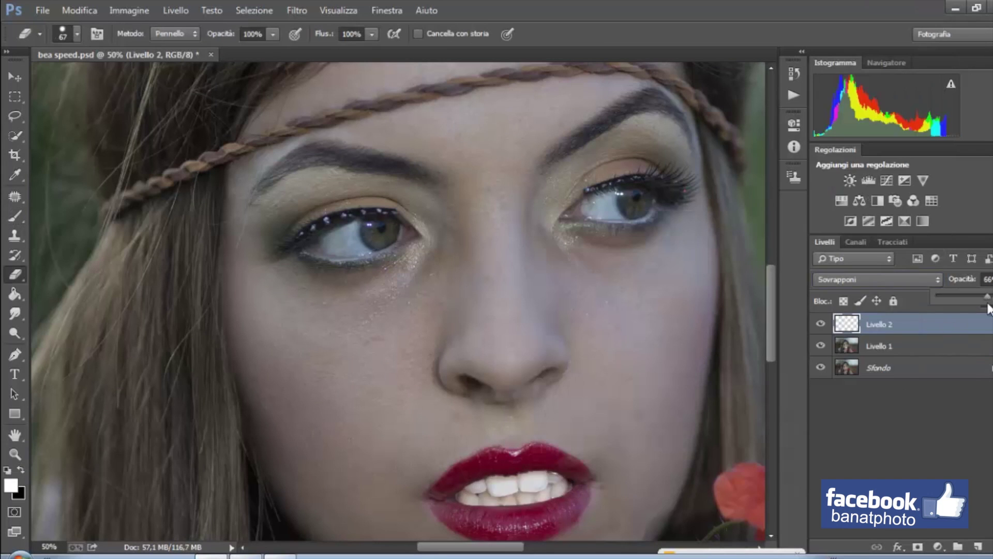
key("ctrl+e")
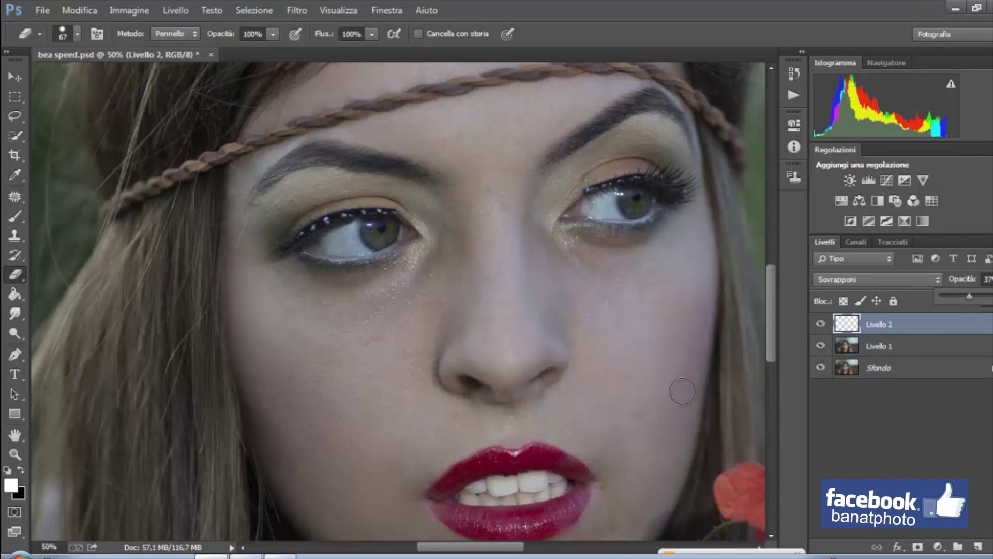
key("ctrl+z")
Smudge the skin around the eyes and forehead of Livello 1 at 10%.
left_click(958, 342)
key("r")
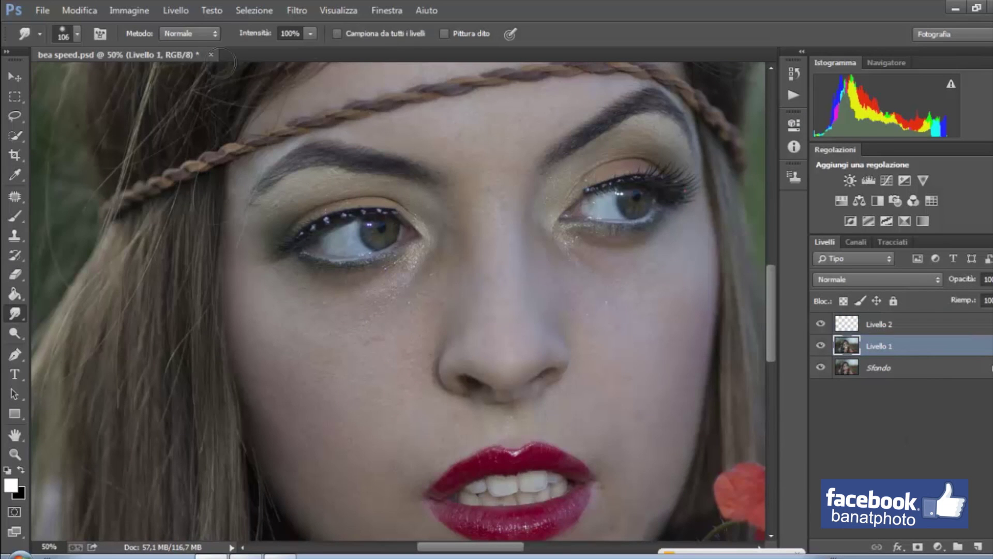
key("ctrl+plus")
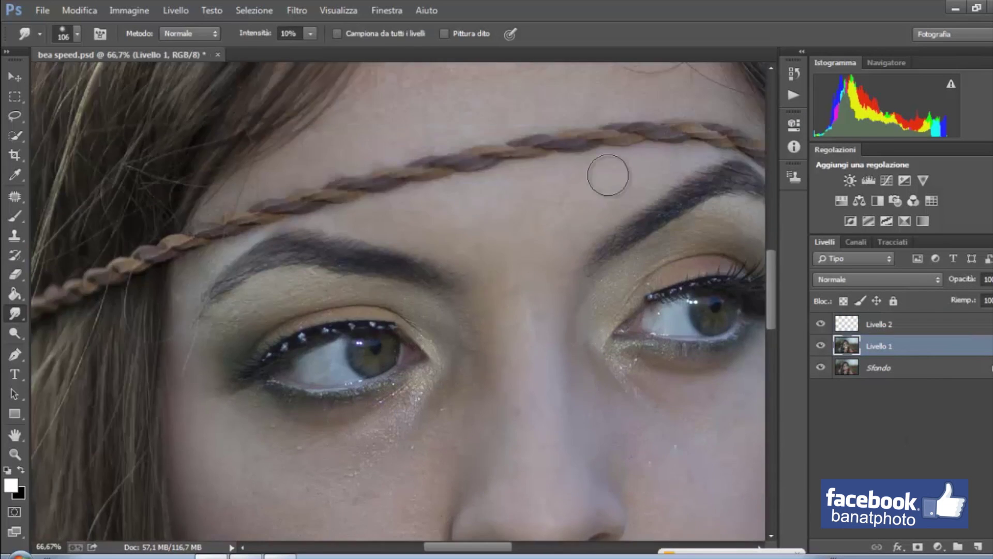
scroll(300, 432, "down", 5)
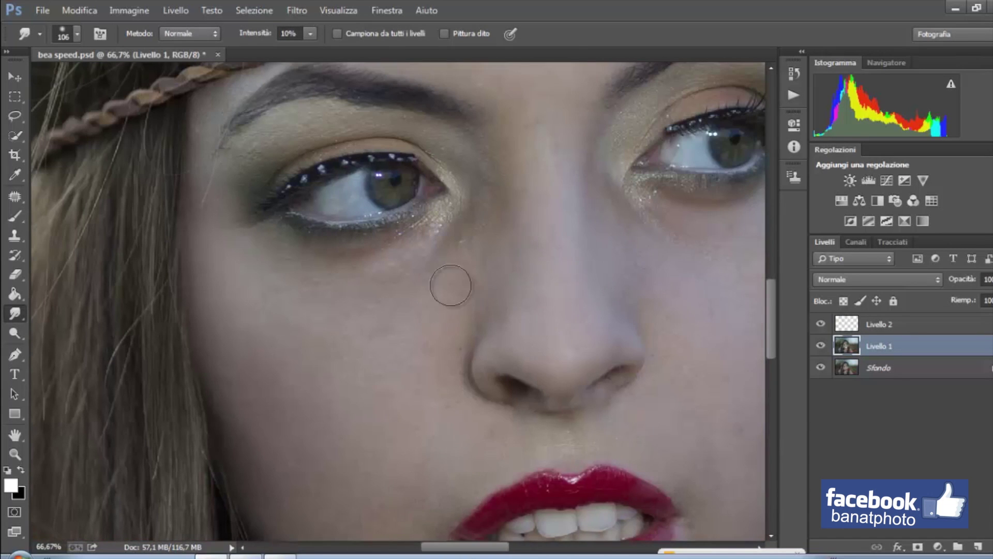
scroll(466, 280, "up", 5)
scroll(510, 257, "up", 3)
Patch a blemish on the forehead and clear the patch selection.
key("j")
mouse_move(585, 139)
left_mouse_down()
mouse_move(694, 201)
mouse_move(539, 184)
left_mouse_up()
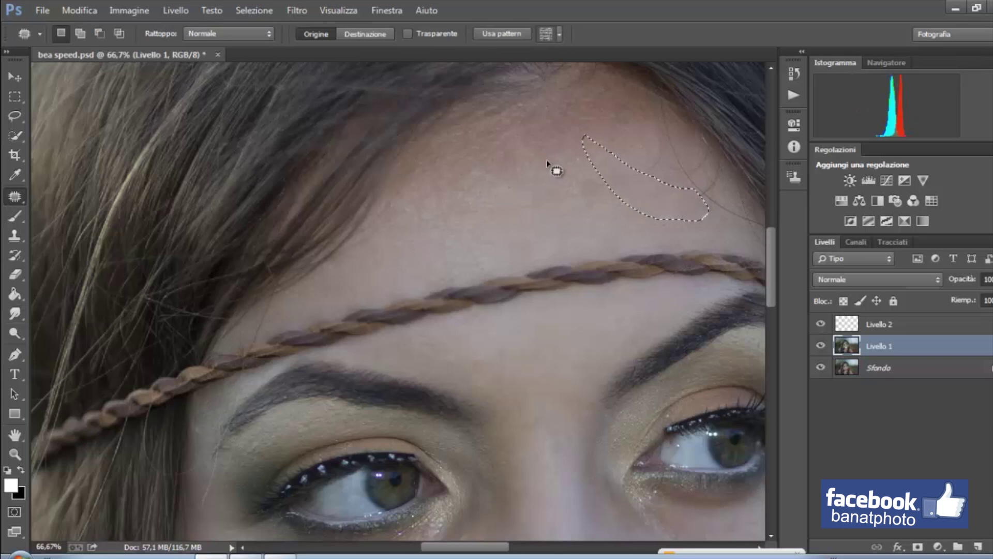
key("ctrl+d")
scroll(539, 184, "up", 2)
scroll(539, 184, "right", 4)
key("ctrl+d")
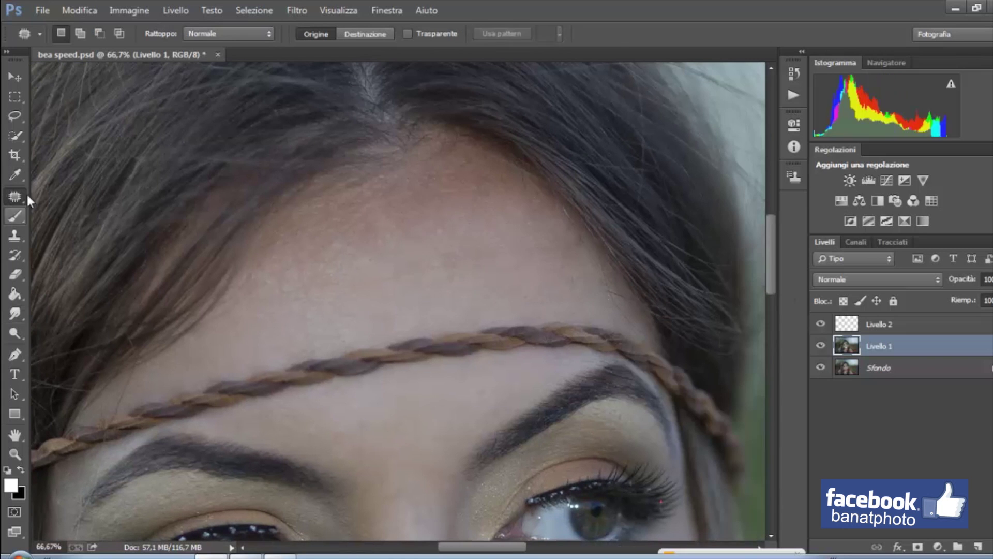
Smooth the nose, cheeks and chin with the 10% smudge, then view the whole photo.
left_click(15, 313)
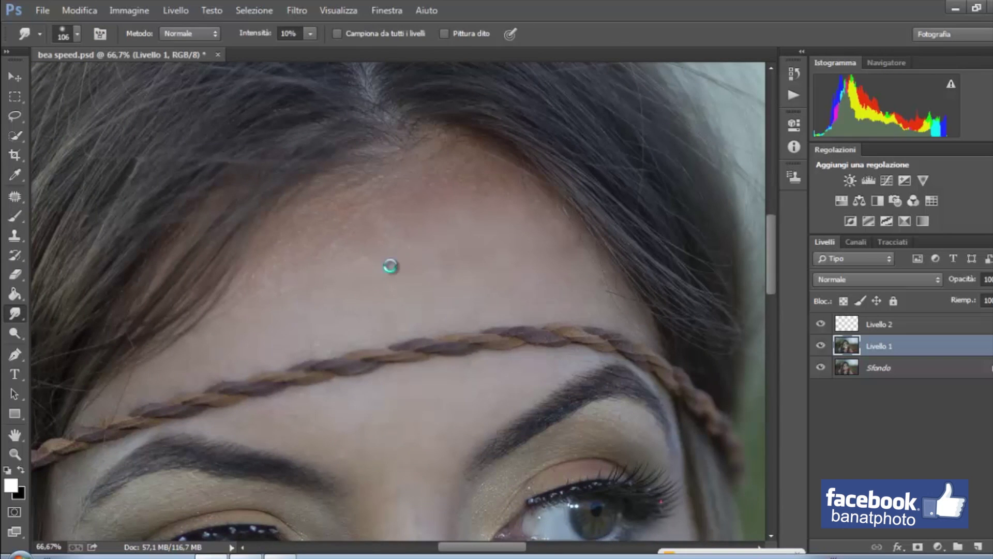
scroll(668, 235, "down", 8)
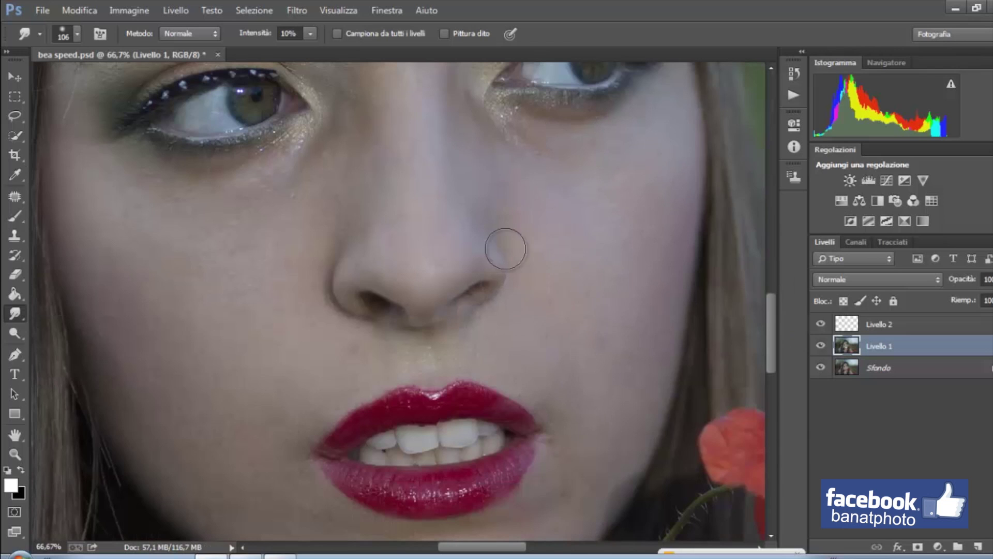
scroll(564, 298, "down", 5)
key("j")
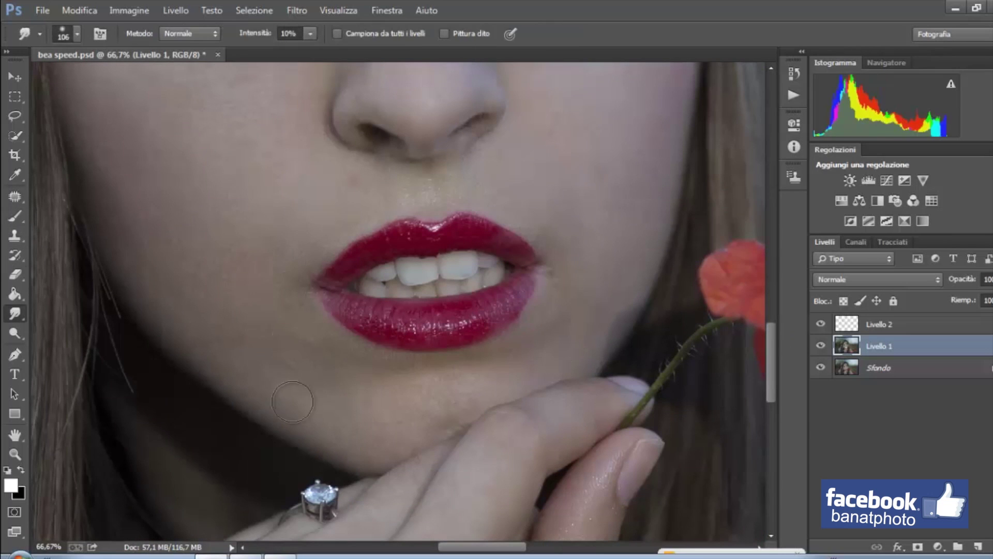
scroll(393, 412, "up", 5)
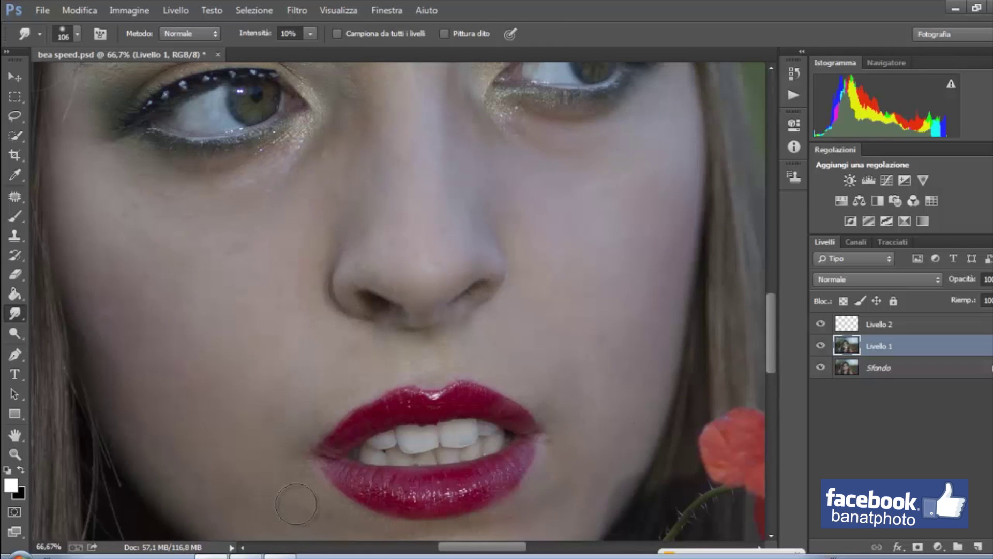
scroll(427, 406, "down", 3)
scroll(550, 304, "down", 4)
scroll(244, 261, "up", 3)
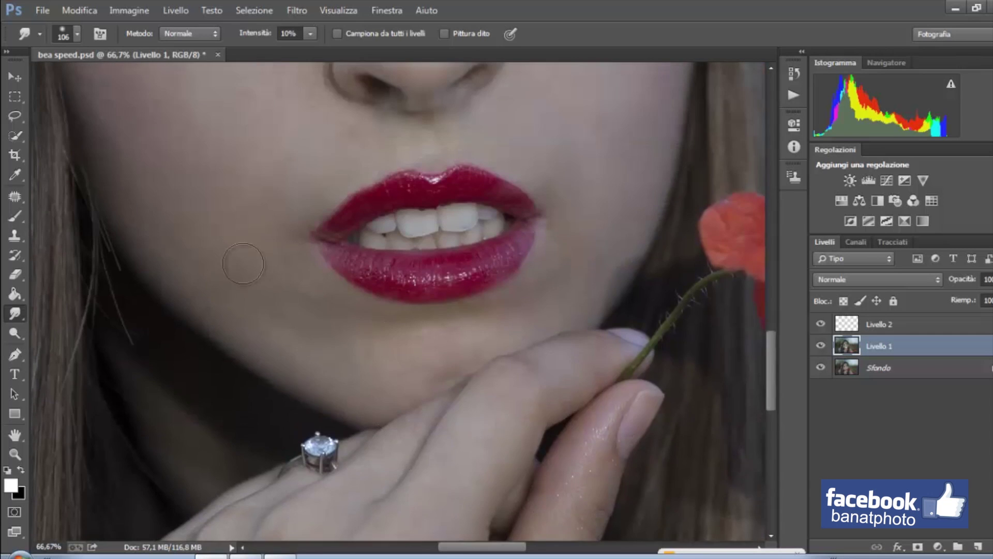
scroll(654, 146, "up", 2)
scroll(155, 371, "up", 3)
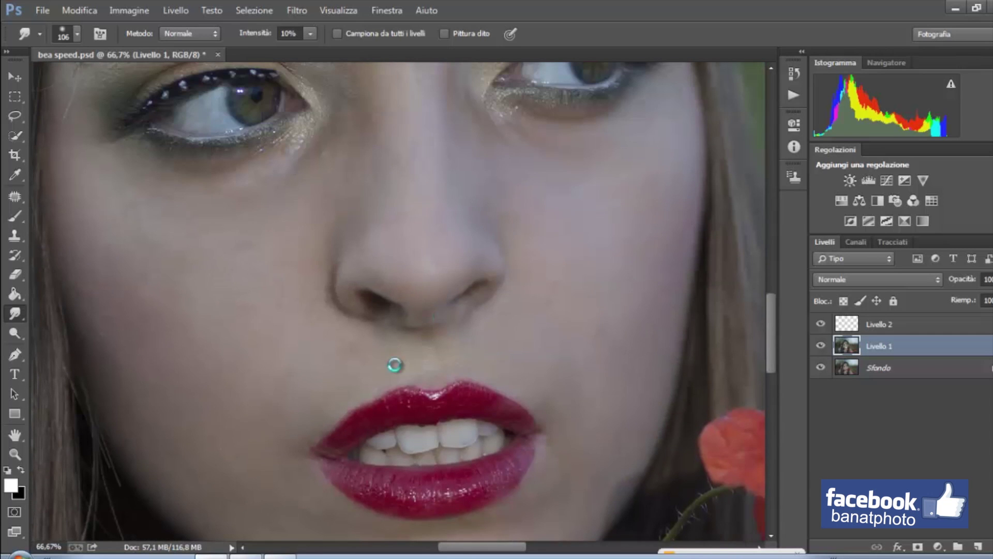
scroll(394, 362, "up", 6)
scroll(394, 362, "down", 2)
scroll(390, 354, "down", 2)
key("ctrl+0")
left_click(15, 512)
Paint a Quick Mask over the forehead, under-eyes, hand, neck and left shoulder.
key("b")
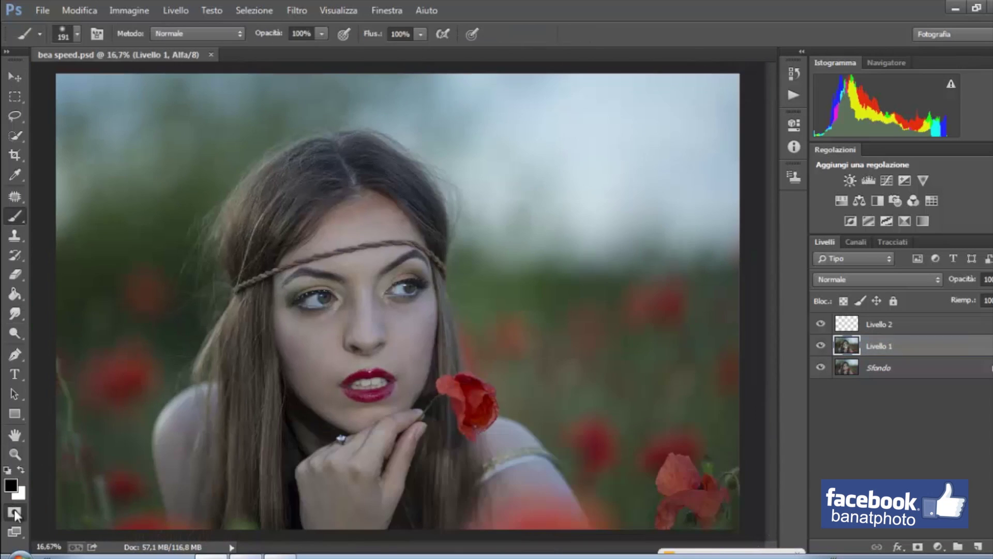
key("ctrl+plus")
key("ctrl+plus")
mouse_move(311, 217)
left_mouse_down()
mouse_move(455, 295)
mouse_move(415, 412)
mouse_move(171, 362)
mouse_move(288, 350)
left_mouse_up()
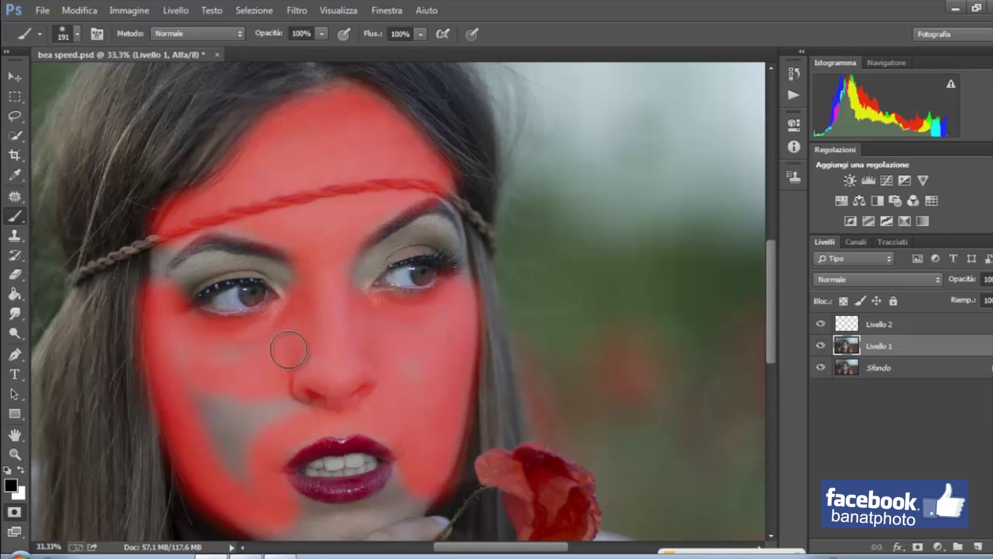
scroll(419, 310, "down", 5)
mouse_move(417, 274)
left_mouse_down()
mouse_move(243, 326)
mouse_move(228, 470)
mouse_move(415, 318)
left_mouse_up()
left_click_drag(243, 381, 214, 388)
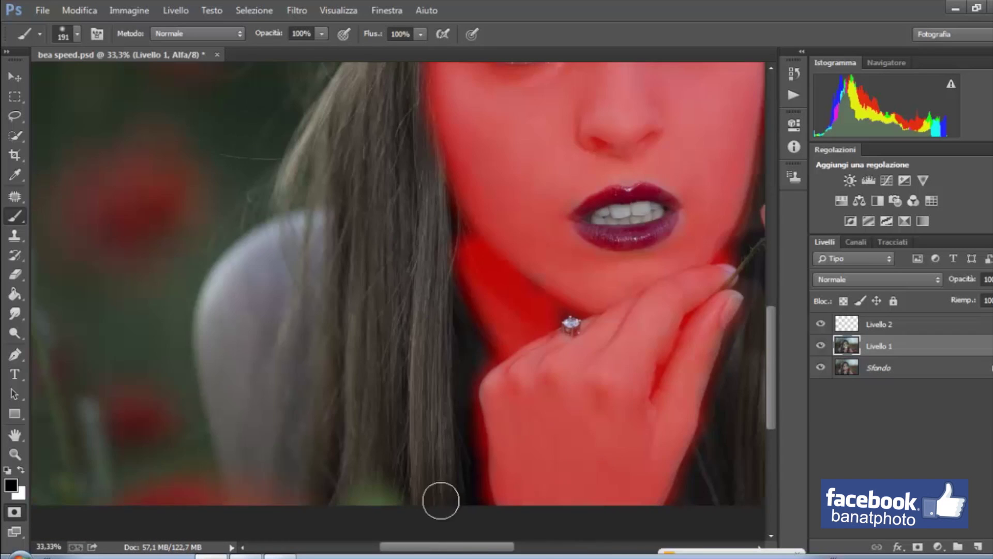
mouse_move(311, 496)
left_mouse_down()
mouse_move(210, 348)
mouse_move(269, 486)
left_mouse_up()
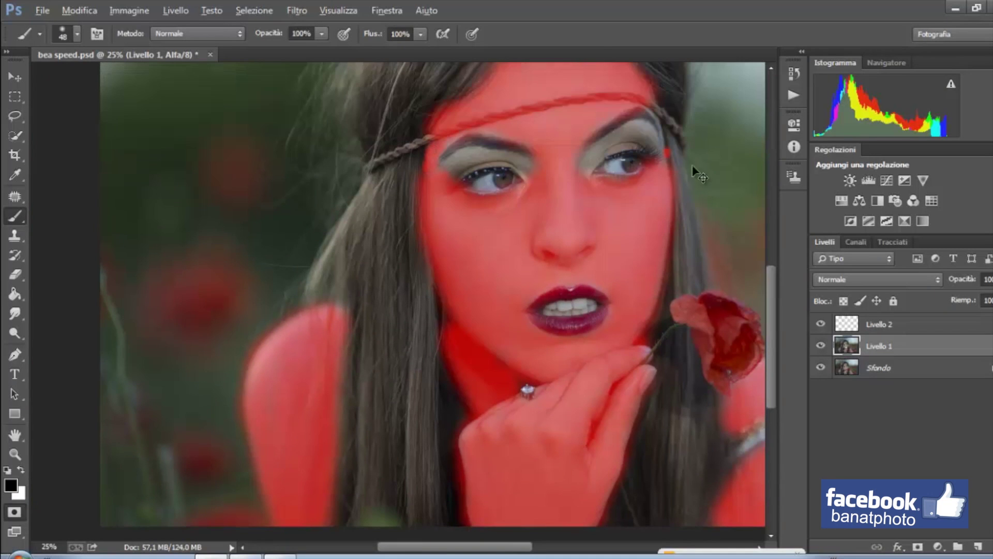
Turn the mask into a skin selection and raise Luminosità/contrasto brightness to 64.
key("q")
left_click(254, 10)
left_click(266, 69)
left_click(129, 10)
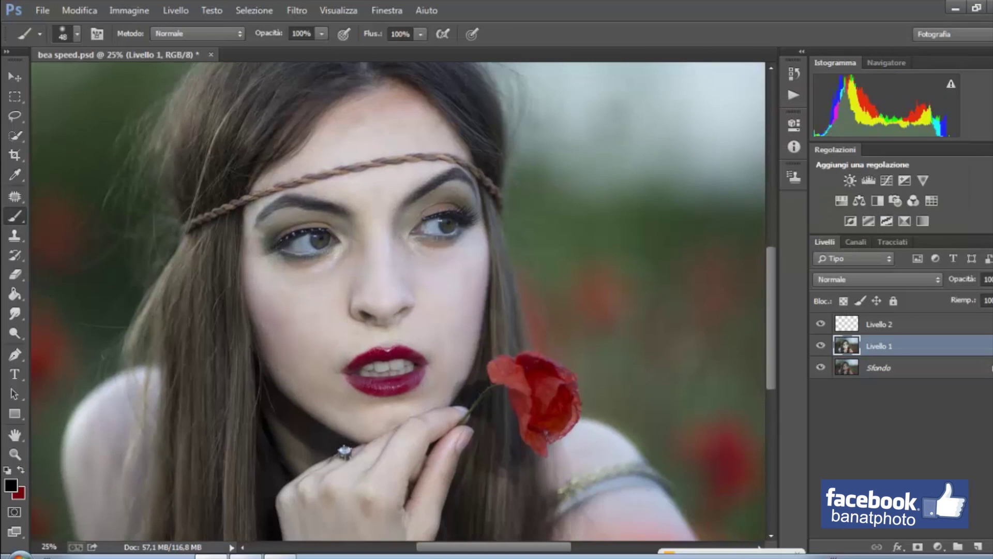
left_click(43, 10)
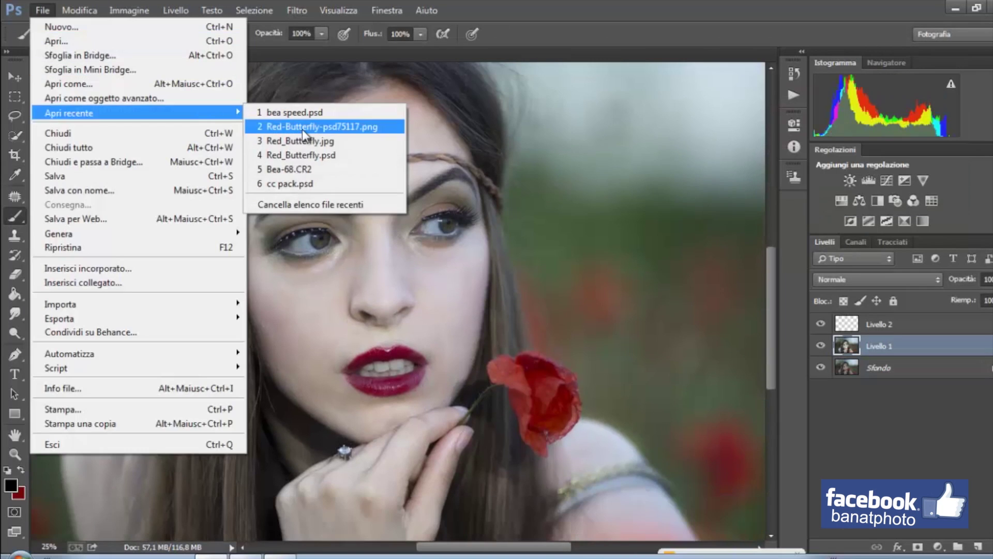
Bring in the Red-Butterfly png, duplicate the cluster and rotate it over the face.
left_click(311, 133)
key("ctrl+j")
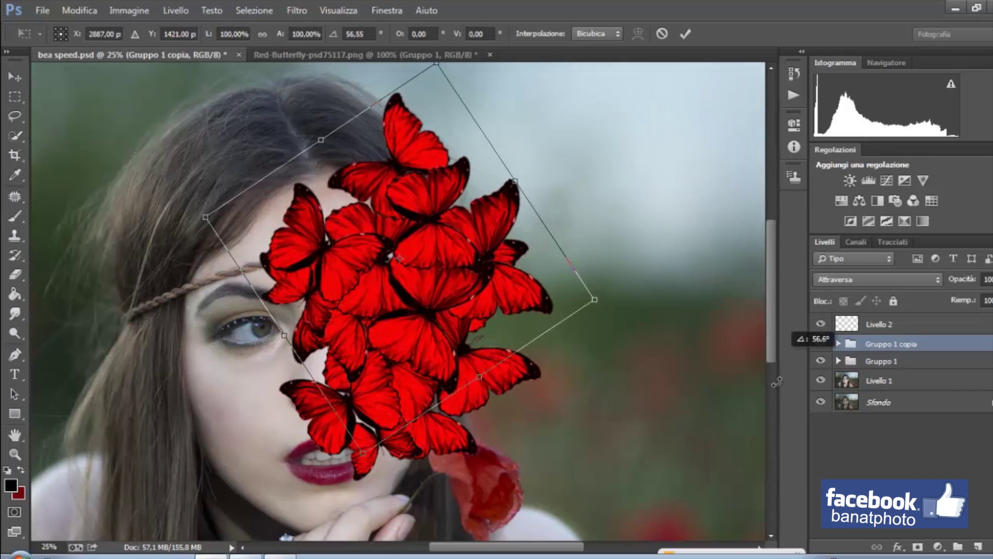
left_click_drag(776, 383, 724, 310)
key("Return")
Position the butterfly clusters and lower their opacity to about 34%.
left_click_drag(471, 357, 495, 389)
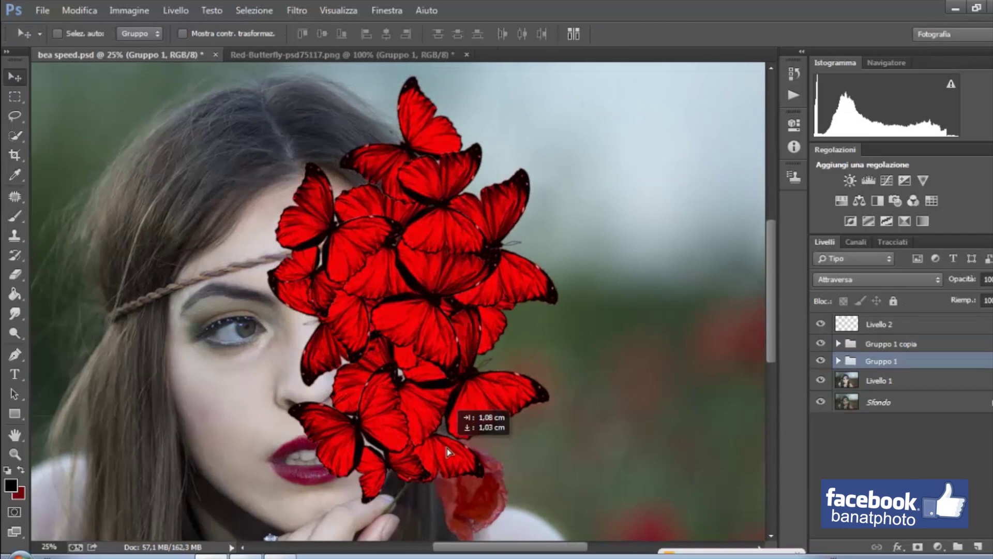
left_click_drag(433, 445, 441, 451)
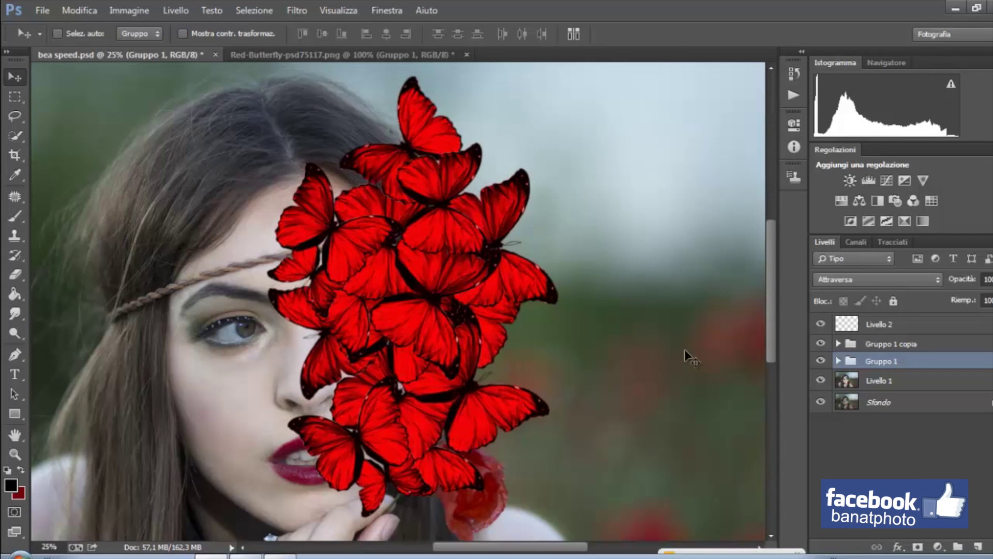
right_click(879, 343)
left_click_drag(963, 279, 951, 279)
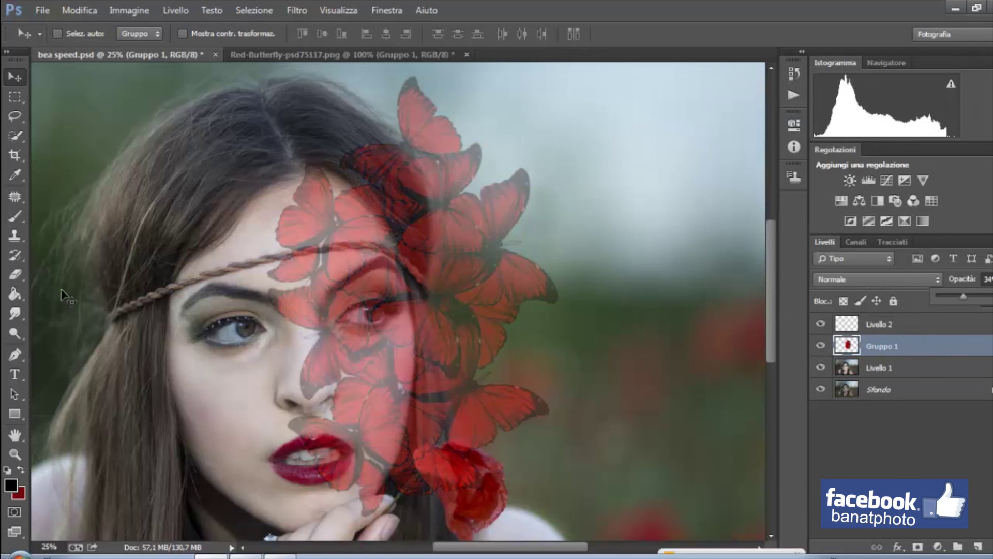
Set up a size-342 eraser and raise the butterflies' opacity to 68%.
key("e")
right_click(145, 105)
scroll(393, 311, "up", 2)
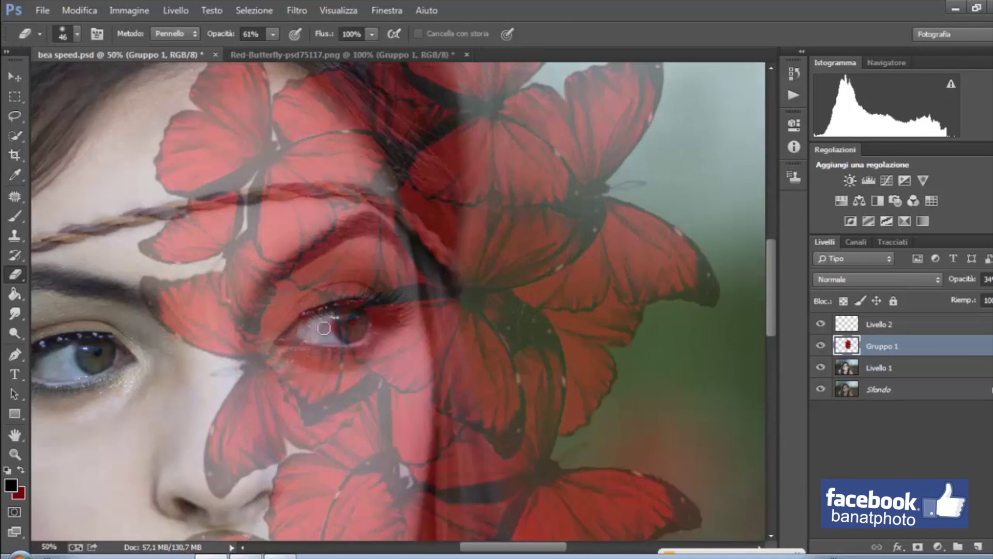
left_click_drag(991, 292, 990, 296)
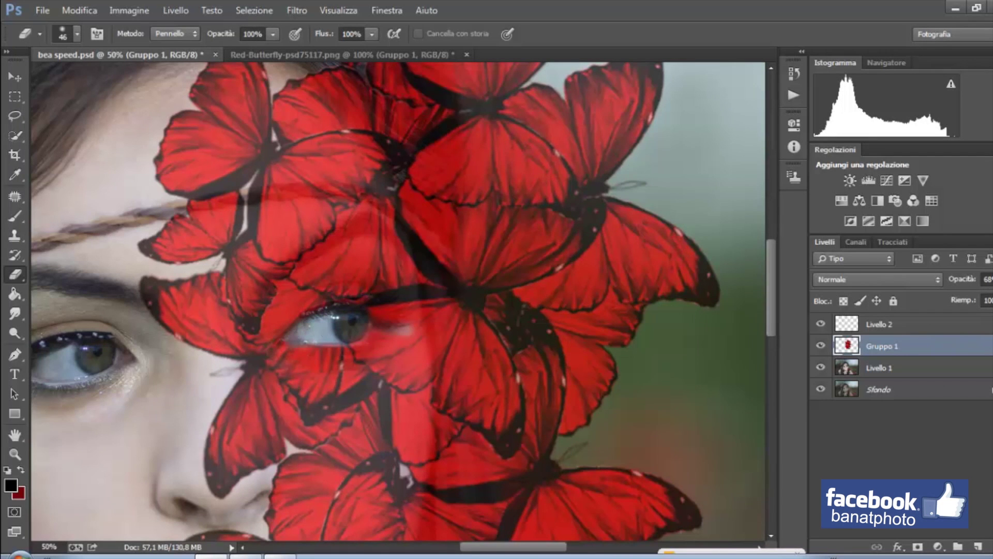
scroll(413, 281, "down", 1)
key("bracketright")
key("bracketright")
key("bracketright")
Erase butterflies beyond the face edge, undoing the erase over the lips.
left_click_drag(435, 491, 436, 395)
scroll(421, 355, "up", 1)
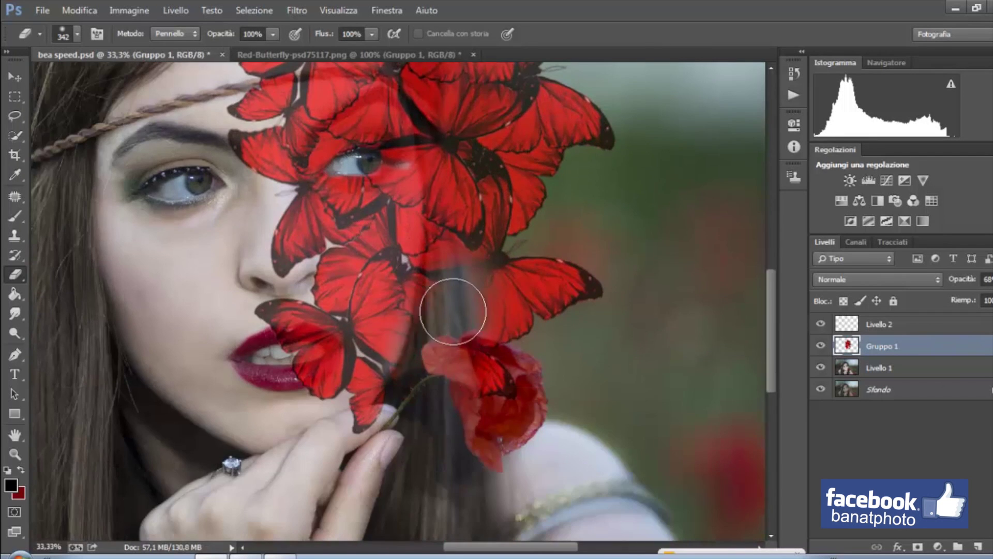
scroll(453, 312, "up", 2)
mouse_move(484, 206)
left_mouse_down()
mouse_move(455, 310)
mouse_move(483, 189)
left_mouse_up()
scroll(483, 189, "up", 2)
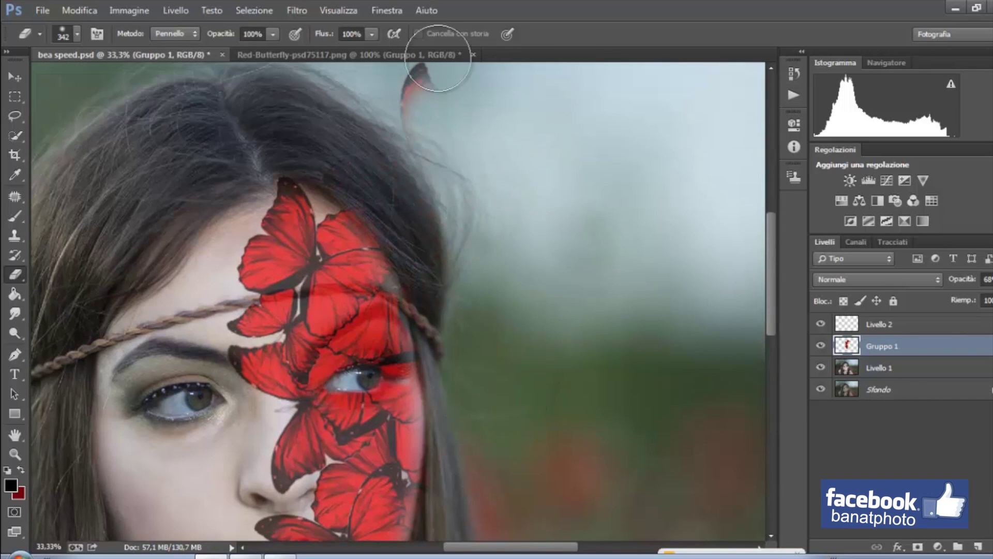
scroll(283, 152, "down", 3)
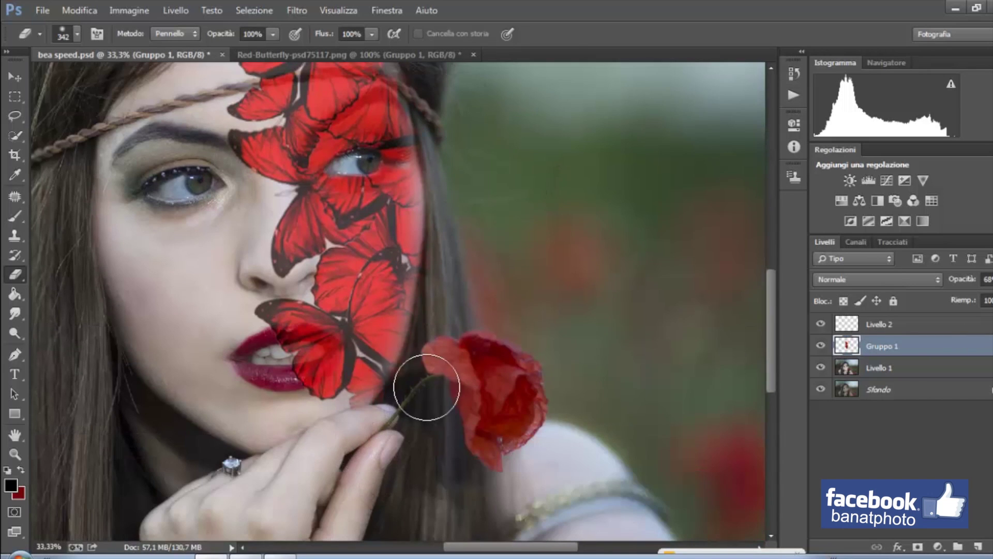
scroll(634, 251, "up", 2)
scroll(156, 466, "down", 1)
scroll(248, 405, "up", 2)
key("ctrl+z")
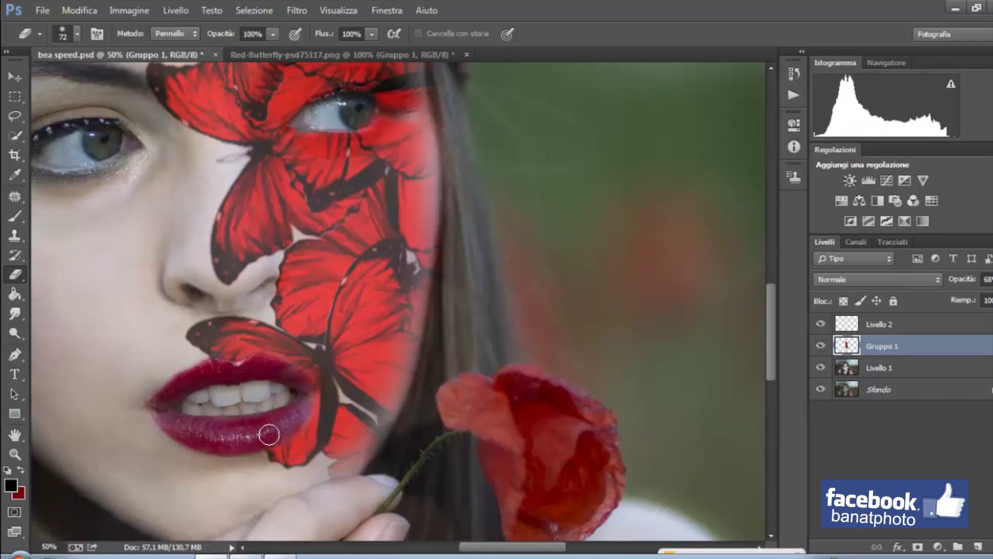
Set the butterflies' blend mode to Luminosità.
scroll(505, 324, "down", 1)
left_click(876, 279)
left_click(893, 381)
left_click(988, 279)
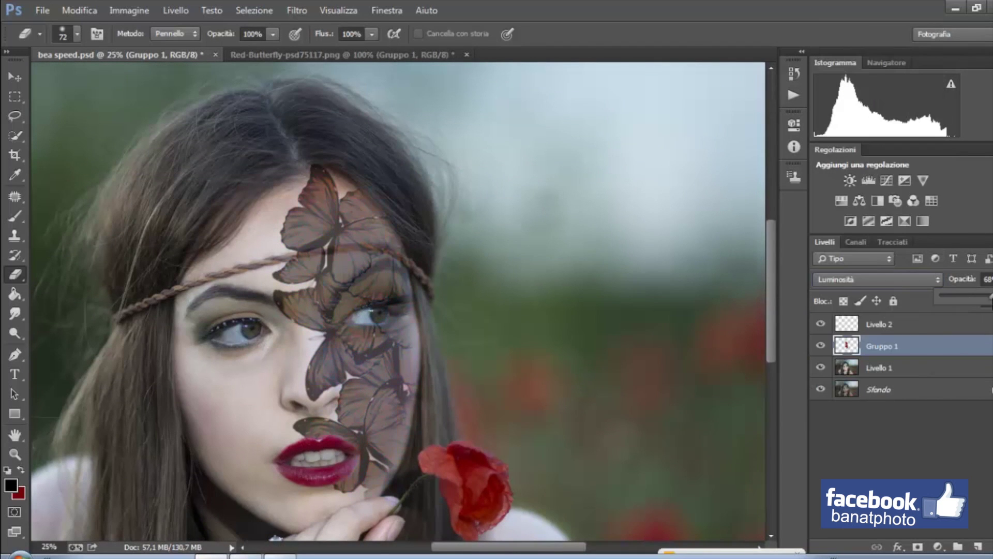
Drop butterfly opacity to 59% and paint red on a new layer over the cheek.
left_click_drag(988, 297, 988, 307)
left_click(978, 546)
key("b")
key("x")
mouse_move(357, 416)
left_mouse_down()
mouse_move(379, 284)
mouse_move(306, 310)
mouse_move(355, 199)
mouse_move(356, 274)
left_mouse_up()
Clip the red layer to the butterflies in Dividi mode at 34% opacity.
left_click(890, 356, "alt")
left_click(877, 279)
left_click(895, 321)
left_click(988, 279)
mouse_move(985, 296)
left_mouse_down()
mouse_move(963, 313)
mouse_move(964, 300)
left_mouse_up()
key("ctrl+minus")
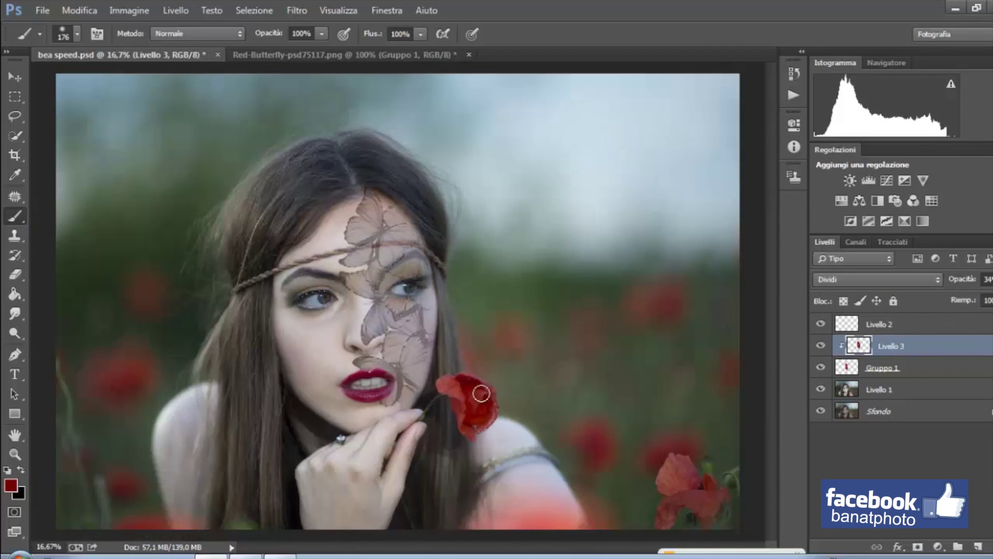
Zoom in on the face and select the Livello 1 photo layer.
key("ctrl+plus")
key("ctrl+plus")
key("ctrl+plus")
left_click(880, 389)
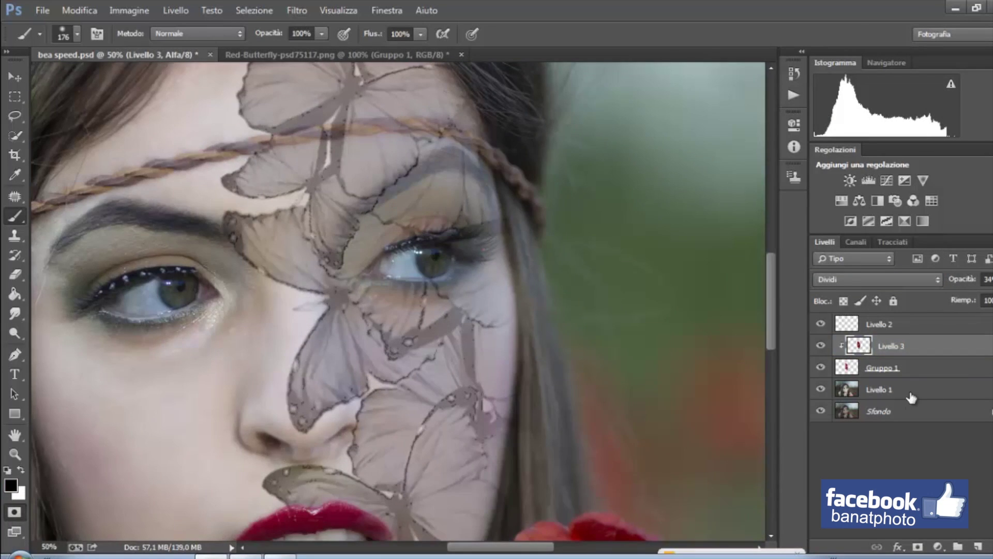
key("ctrl+plus")
Quick-mask the irises and set Tonalità/saturazione to hue 116, saturation 81.
left_click(104, 300)
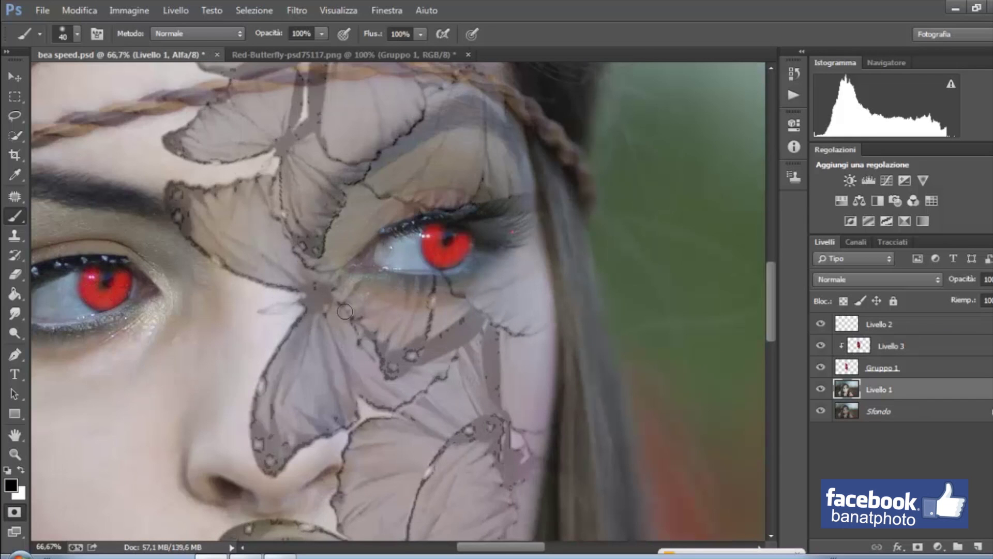
left_click(14, 513)
left_click(129, 10)
left_click(362, 116)
left_click_drag(640, 231, 640, 232)
left_click_drag(598, 195, 644, 195)
left_click_drag(561, 158, 609, 158)
left_click_drag(692, 195, 681, 195)
Lower the iris lightness and apply the green recolour.
key("ctrl+minus")
key("ctrl+minus")
key("ctrl+minus")
key("ctrl+minus")
left_click_drag(640, 231, 624, 242)
key("ctrl+minus")
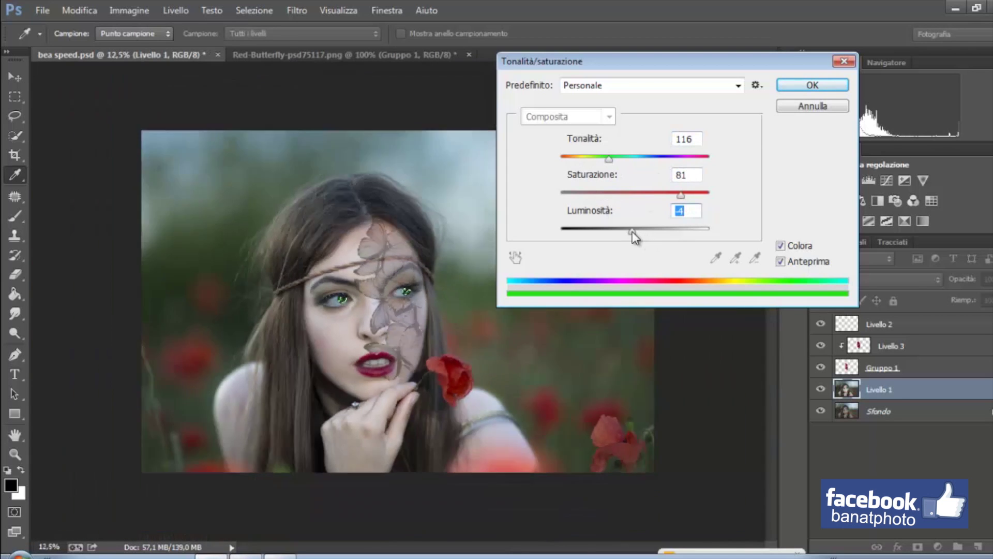
key("ctrl+plus")
key("ctrl+plus")
key("ctrl+plus")
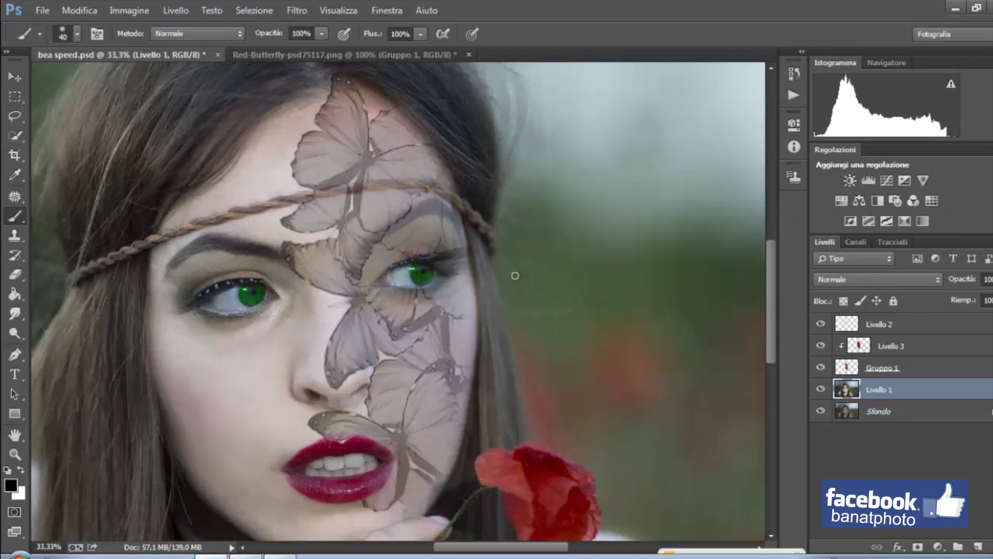
key("o")
Lighten the eyes with the Dodge tool, then reset colours to black and white.
key("ctrl+plus")
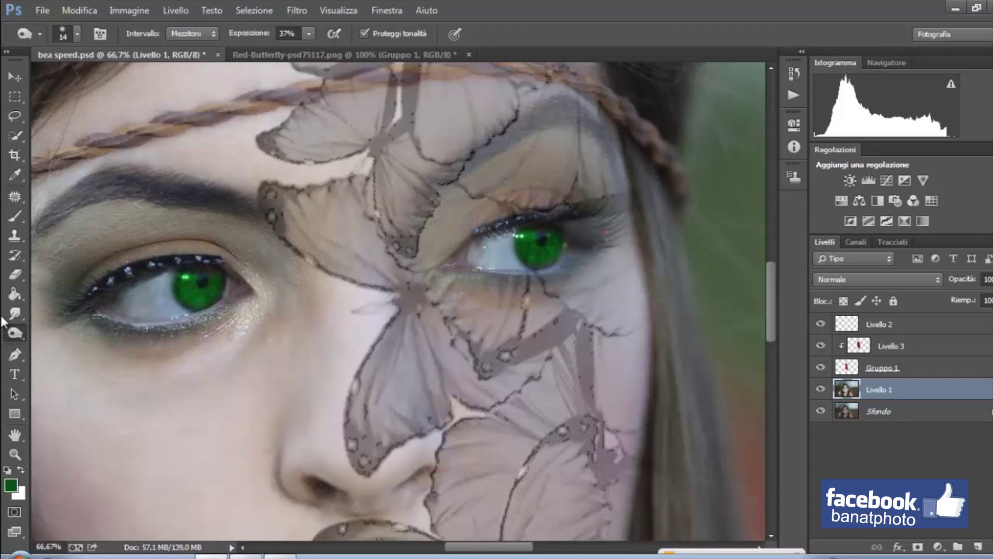
right_click(15, 333)
left_click(57, 331)
key("ctrl+minus")
key("ctrl+minus")
key("ctrl+minus")
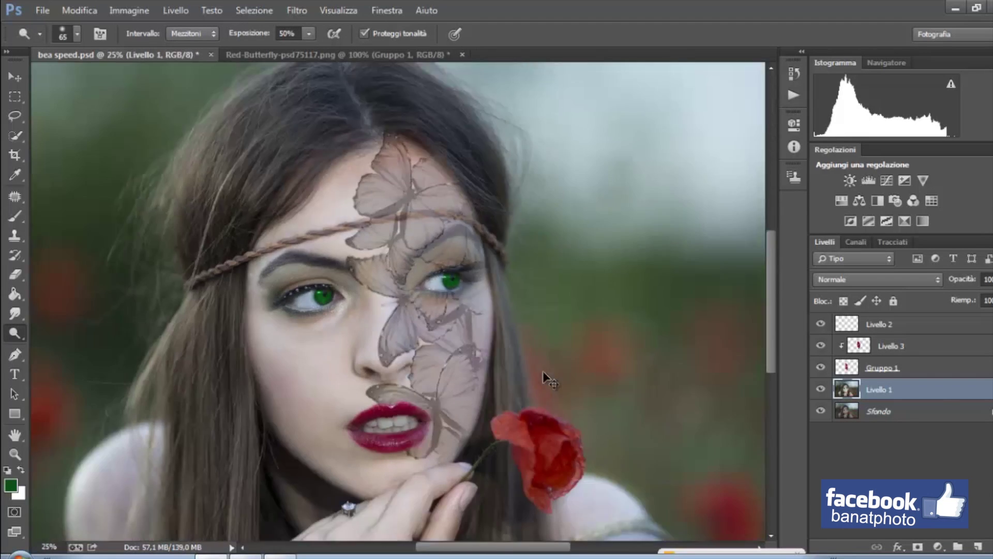
key("ctrl+minus")
key("b")
key("d")
left_click(77, 34)
Pick a smaller crack brush preset and stamp crack marks on her shoulder.
scroll(124, 180, "down", 1)
left_click(104, 170)
left_click_drag(318, 344, 312, 346)
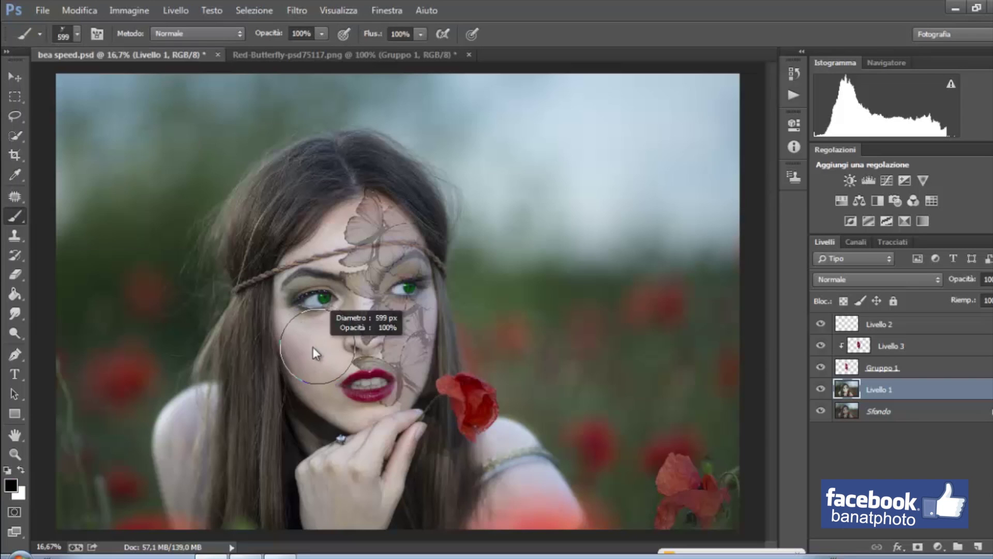
left_click(77, 34)
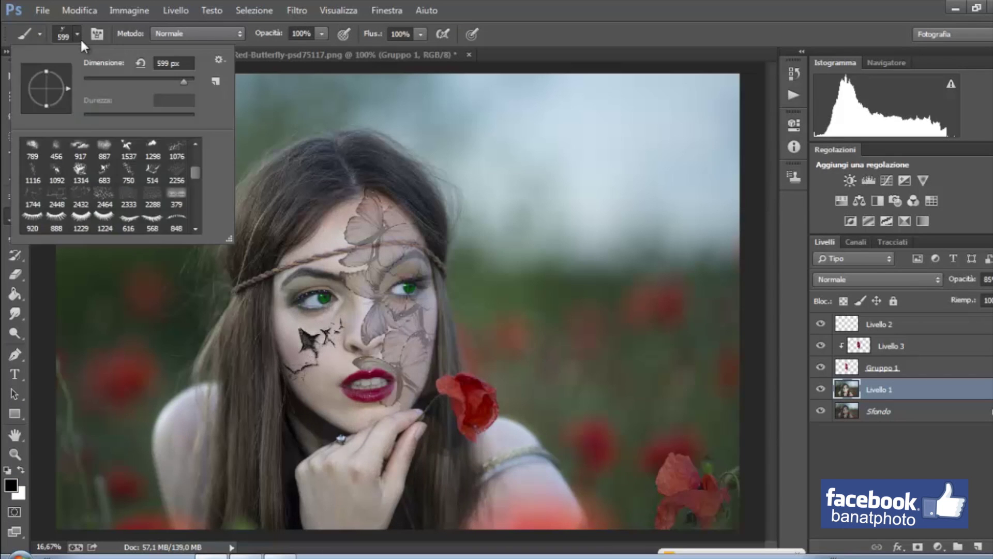
double_click(61, 176)
left_click_drag(393, 336, 362, 336)
left_click(512, 432)
left_click(360, 504)
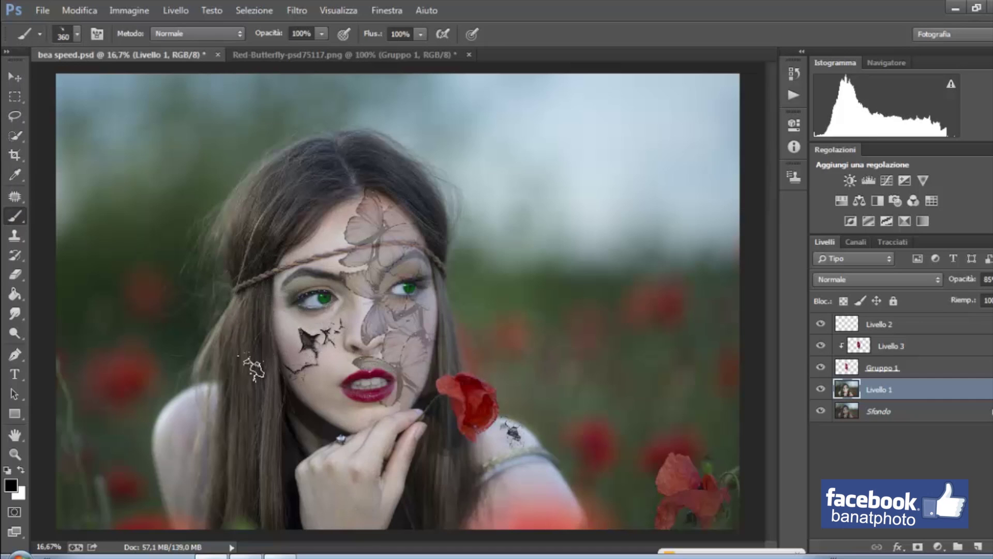
Drag the red butterfly file into the portrait as a layer and flip it horizontally.
left_click(43, 10)
left_click(310, 126)
left_click(14, 76)
left_click_drag(410, 266, 331, 280)
left_click(79, 10)
left_click(417, 463)
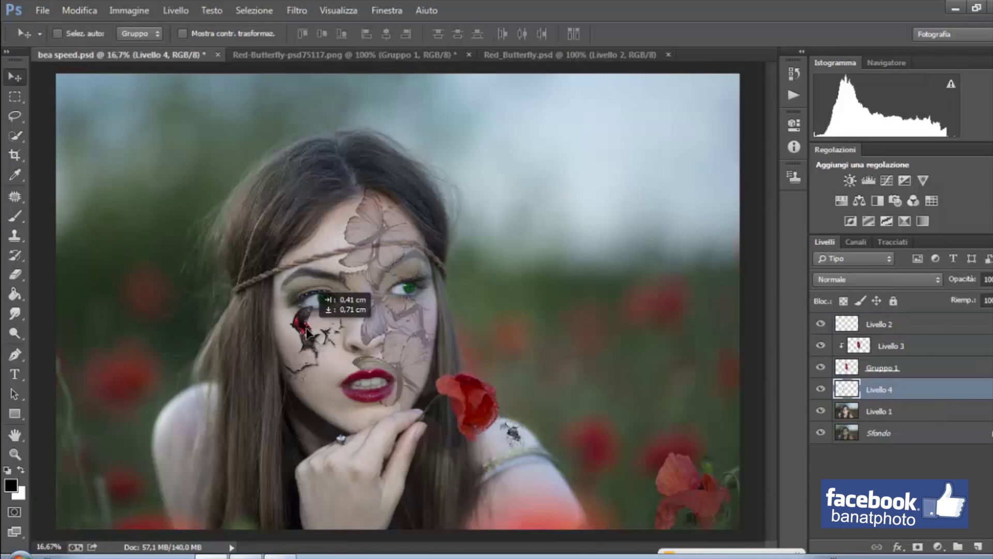
Zoom in and scale the butterfly down with Ctrl+T to fit inside the cheek crack.
key("ctrl+plus")
key("ctrl+plus")
key("ctrl+t")
left_click_drag(235, 357, 232, 361)
key("ctrl+plus")
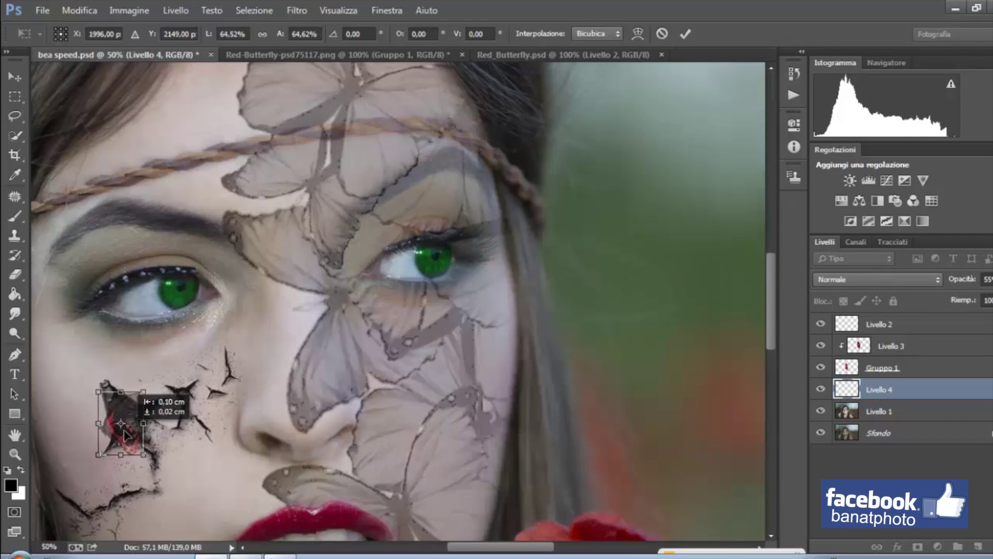
key("Return")
key("e")
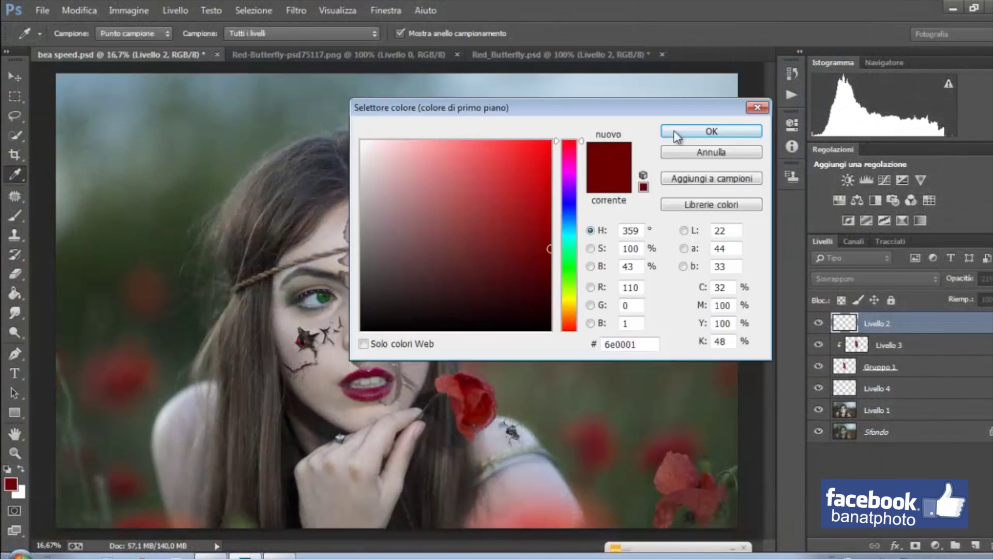
On a new layer, stamp a dark red drip brush on the shoulder.
left_click(676, 136)
key("b")
key("ctrl+shift+alt+n")
left_click(77, 33)
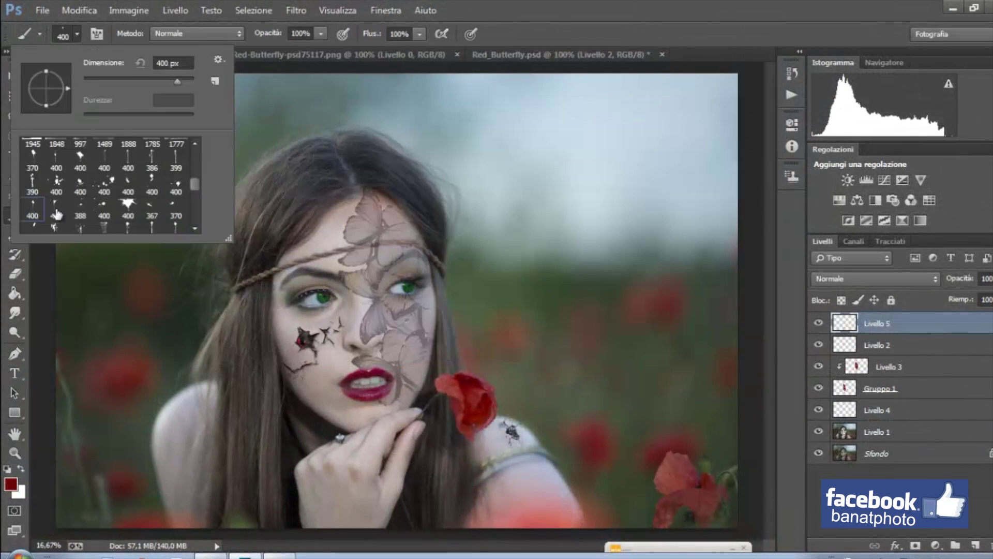
left_click(788, 434)
left_click(77, 33)
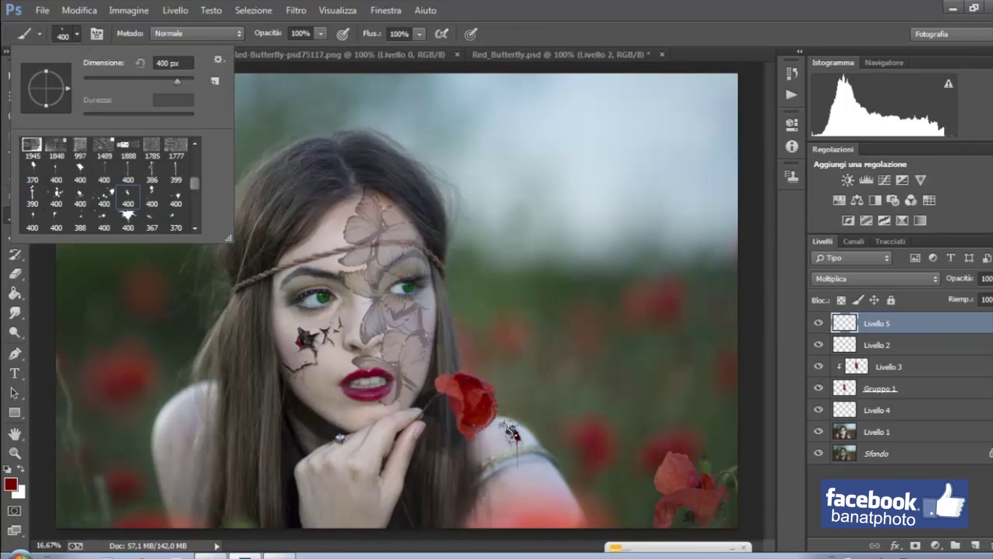
Bring the red butterfly from its document into the portrait above the drip.
left_click(15, 76)
left_click(527, 54)
left_click_drag(393, 300, 527, 398)
left_click(79, 10)
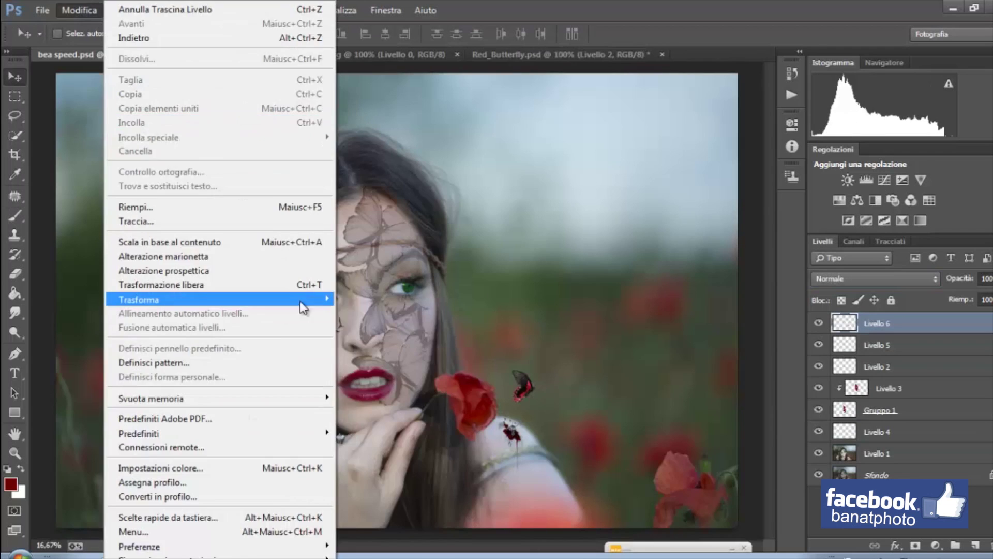
key("Escape")
key("ctrl+plus")
scroll(393, 300, "down", 2)
key("ctrl+minus")
Drag the recent poppy image into her hair and scale it smaller.
left_click(42, 10)
left_click(310, 111)
mouse_move(233, 171)
left_mouse_down()
mouse_move(253, 281)
mouse_move(274, 297)
left_mouse_up()
key("ctrl+t")
key("Return")
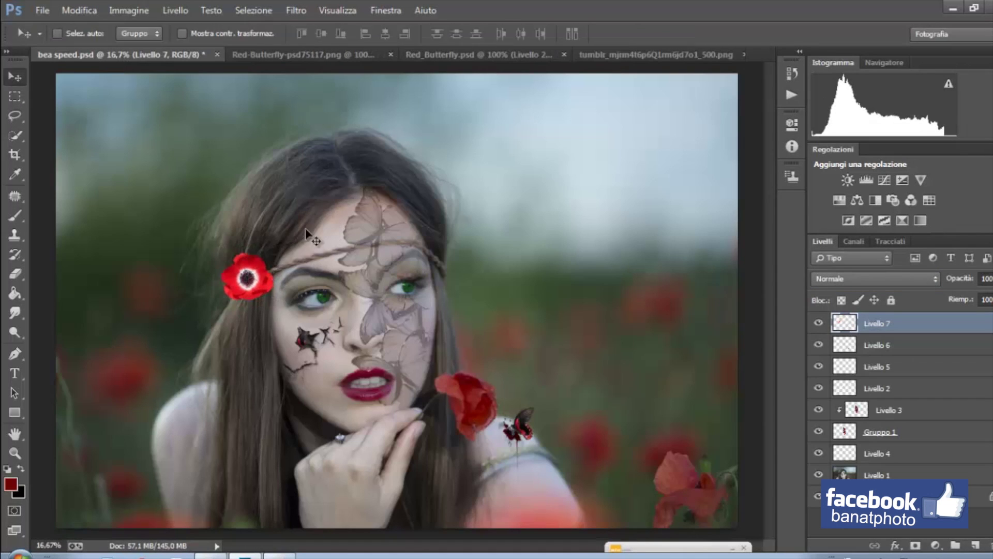
Darken the poppy's lightness via Hue/Saturation and load the BUTTERFLY-psd40361.png image.
left_click(129, 11)
left_click(395, 126)
left_click_drag(633, 228, 623, 227)
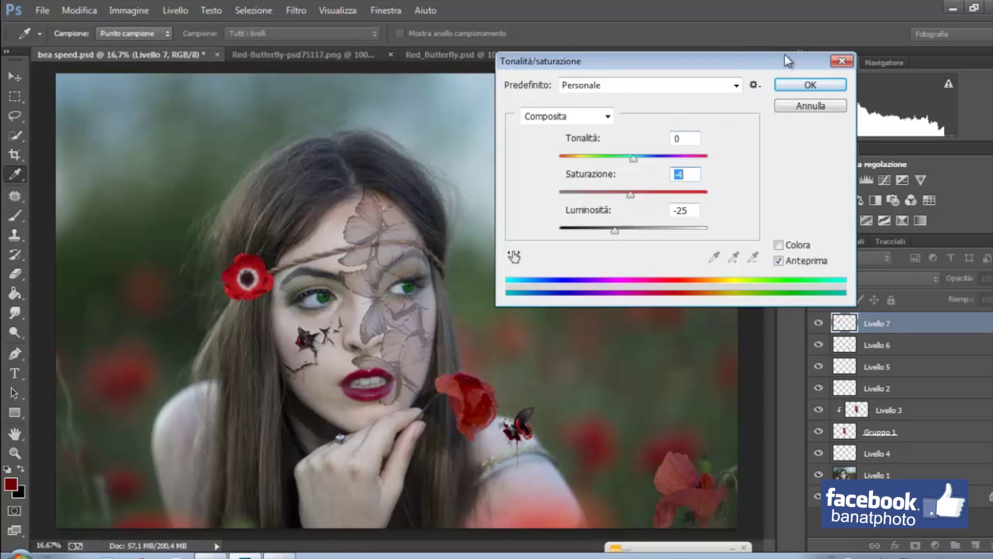
key("Return")
left_click(42, 10)
left_click(277, 131)
key("b")
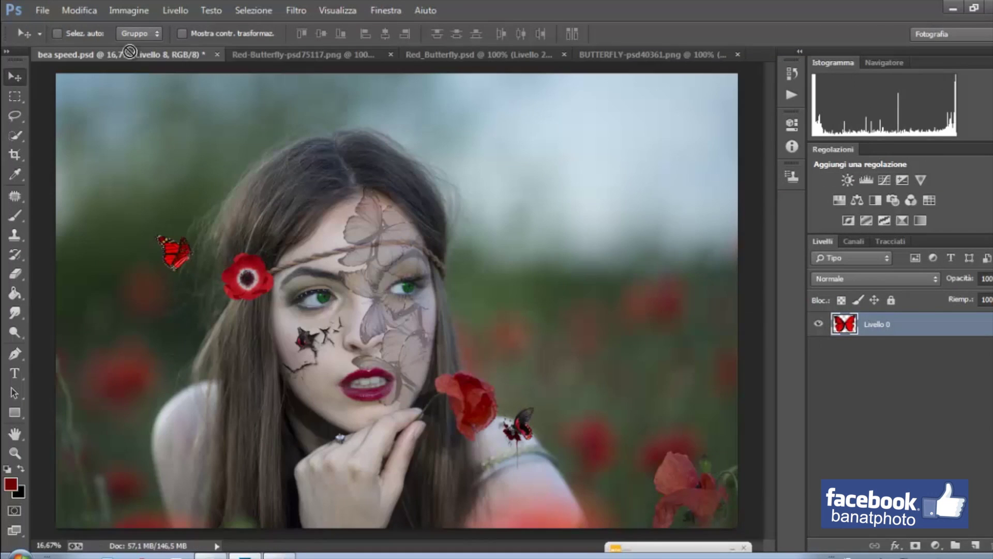
Place the small red butterfly beside her hair and apply its transform.
key("ctrl+plus")
left_click_drag(150, 399, 188, 354)
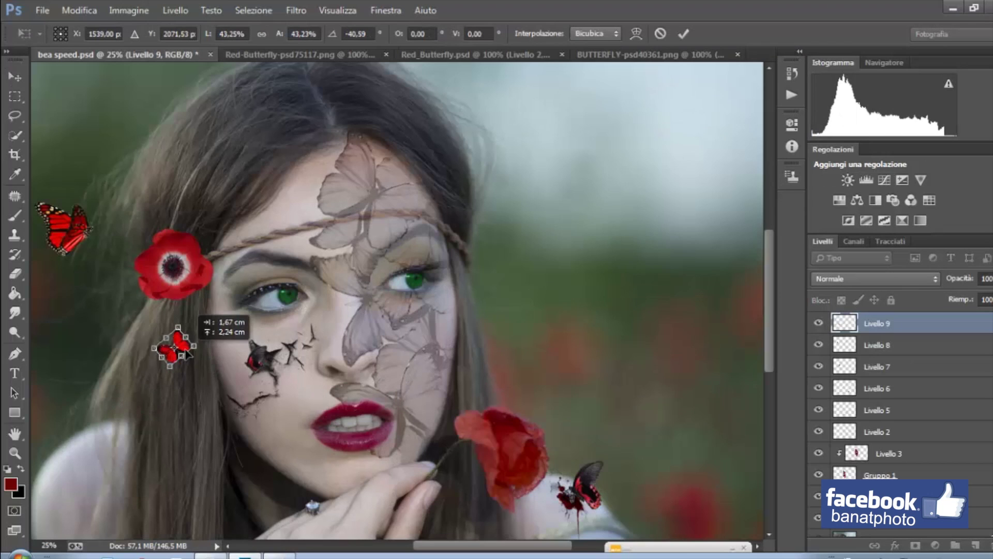
key("Return")
key("ctrl+minus")
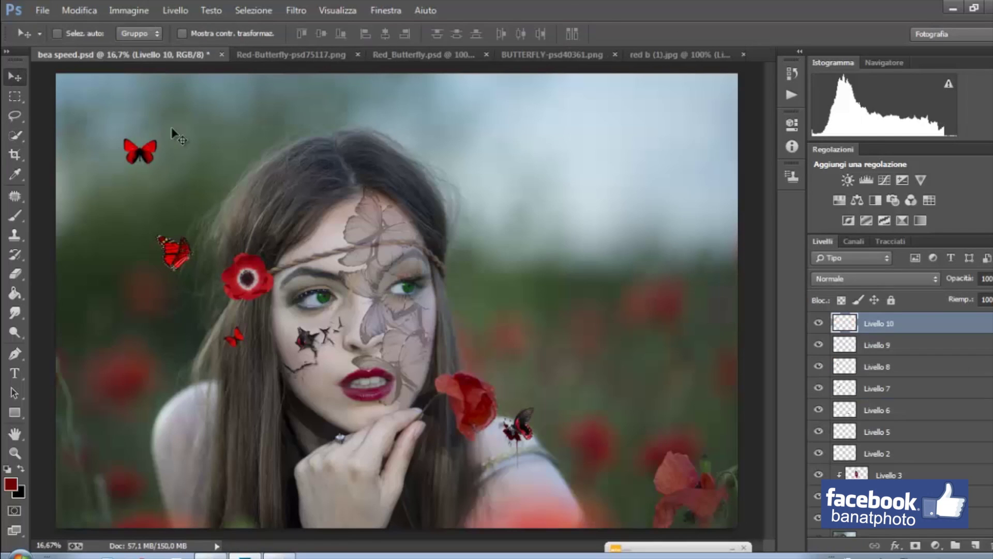
key("Return")
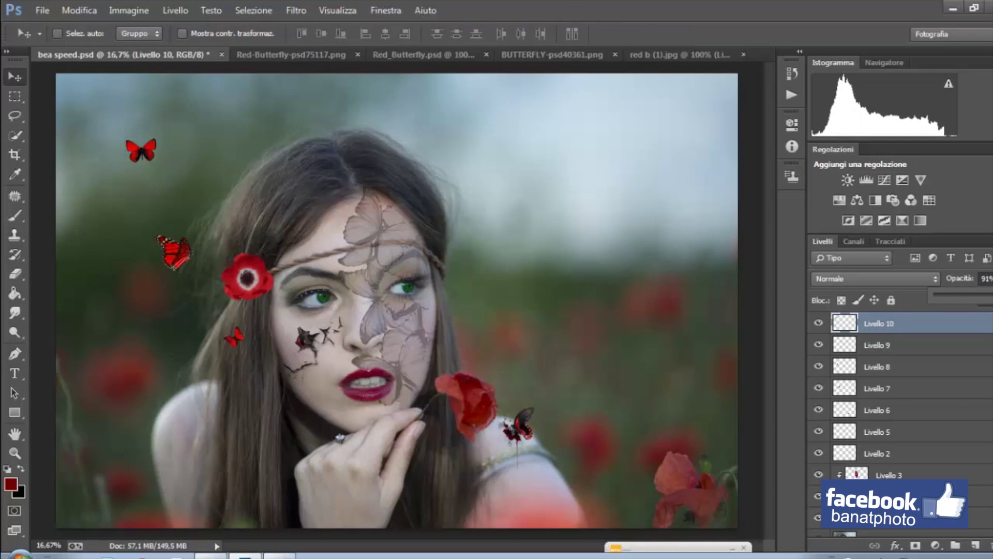
Duplicate the small red butterfly twice, shrinking one copy and moving another upper left.
key("ctrl+j")
key("ctrl+t")
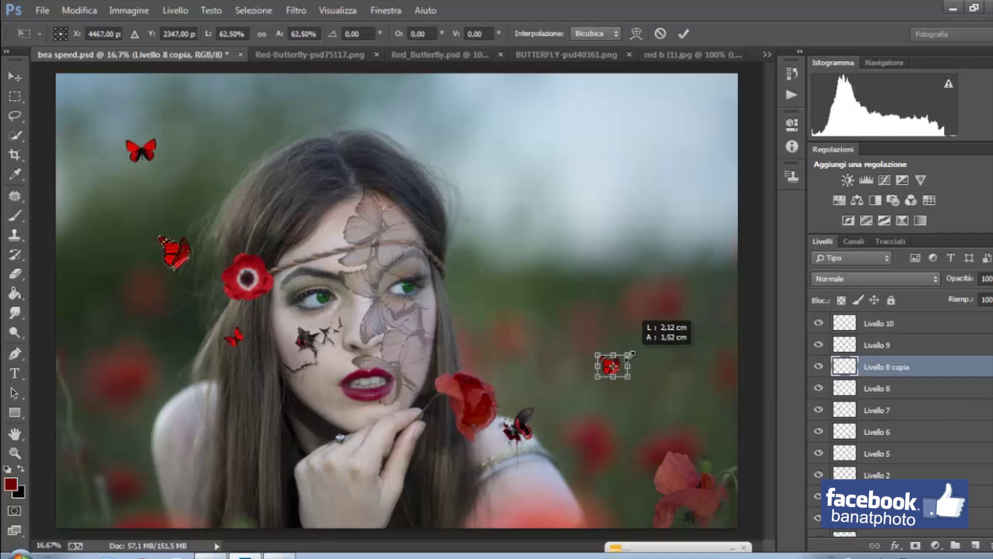
mouse_move(637, 340)
left_mouse_down()
mouse_move(645, 354)
mouse_move(628, 374)
left_mouse_up()
key("Return")
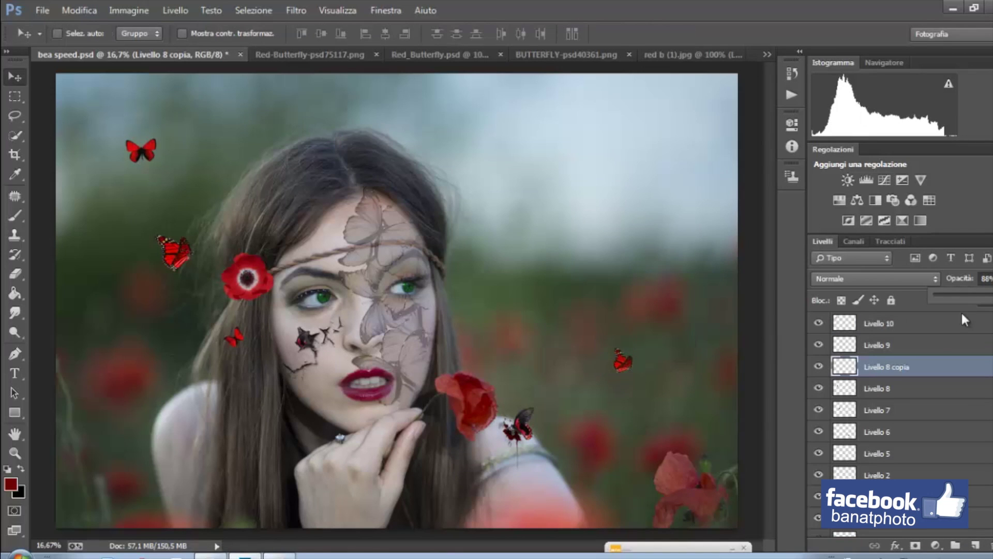
key("ctrl+j")
left_click_drag(624, 362, 177, 194)
key("ctrl+t")
key("Return")
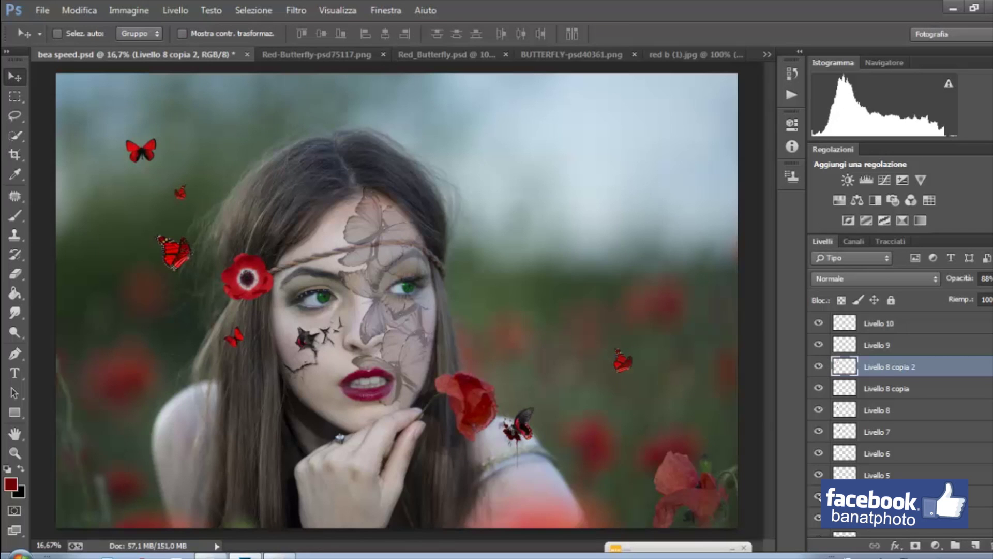
Duplicate the Livello 6 dark butterfly, move it top left, shrink and rotate it.
left_click(517, 424, "ctrl")
key("ctrl+j")
mouse_move(516, 424)
left_mouse_down()
mouse_move(86, 108)
mouse_move(101, 103)
mouse_move(86, 124)
left_mouse_up()
key("ctrl+t")
key("Return")
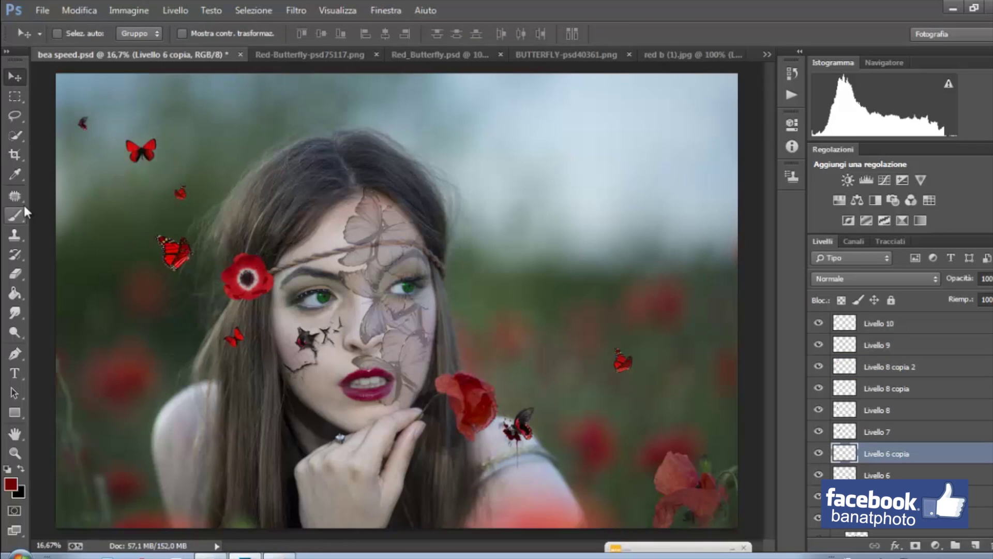
Create a new empty layer for eyelashes and choose an eyelash brush.
key("b")
key("ctrl+shift+alt+n")
left_click(77, 33)
key("Return")
scroll(408, 274, "up", 2)
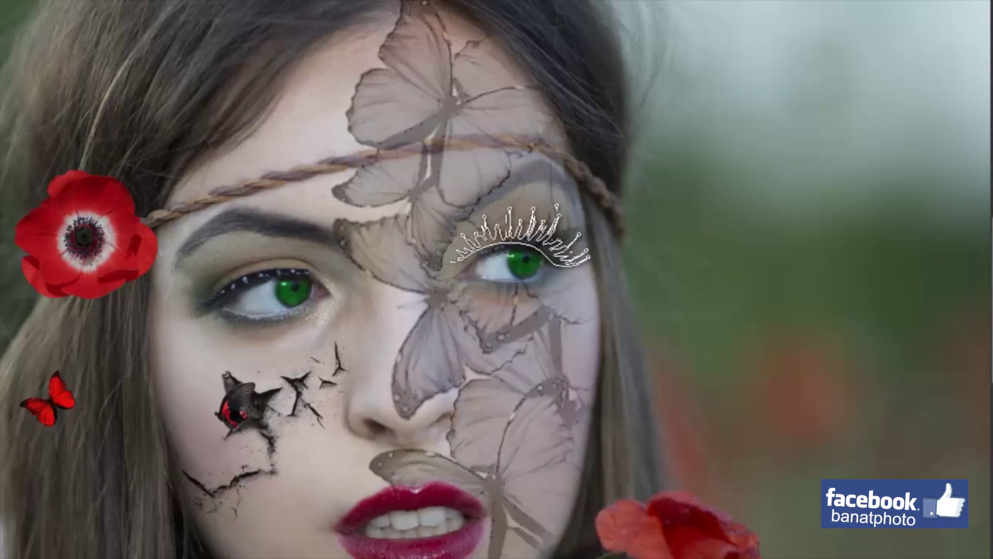
Stamp dark eyelashes over the butterfly-covered eye and then the other eye.
left_click(520, 235)
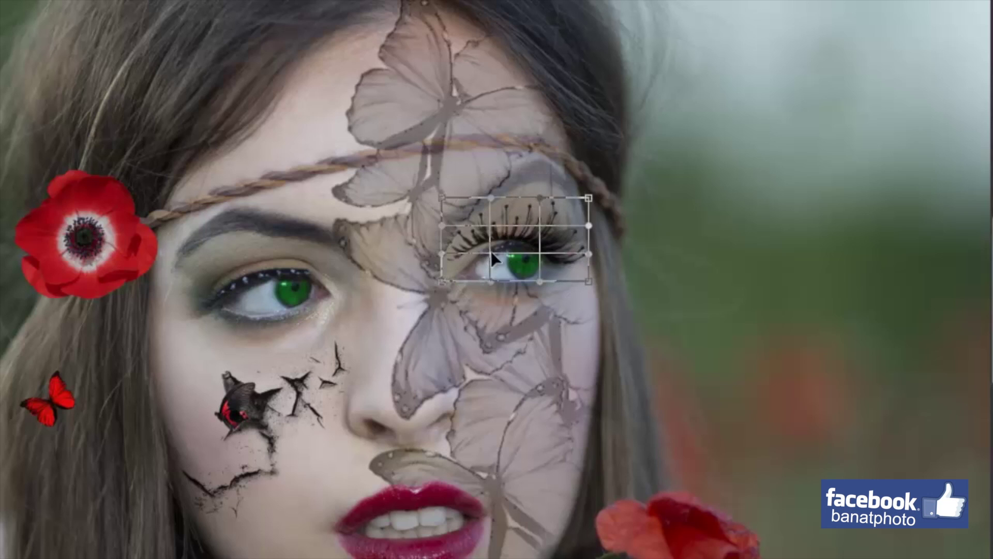
key("Return")
left_click(261, 263)
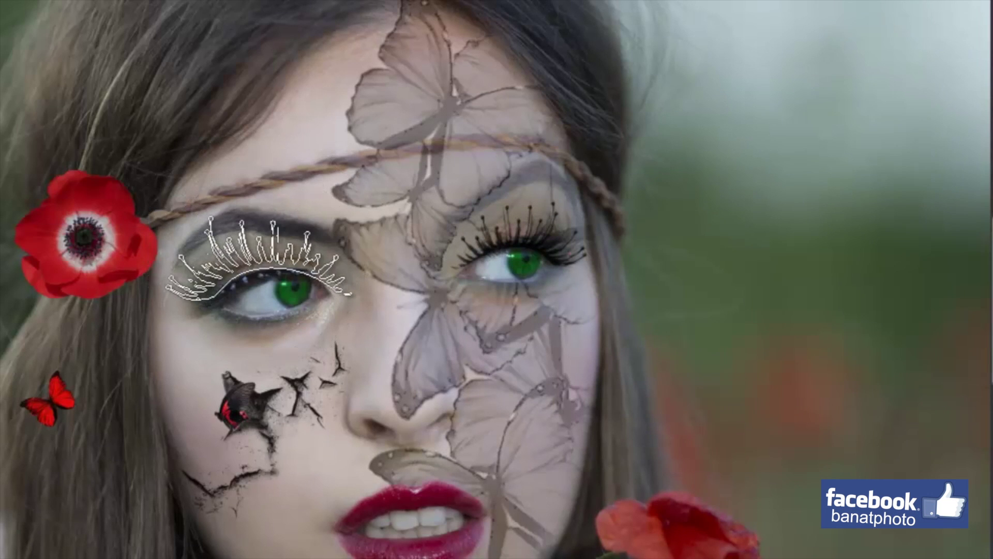
Warp the second set of lashes to follow the eyelid curve.
key("ctrl+t")
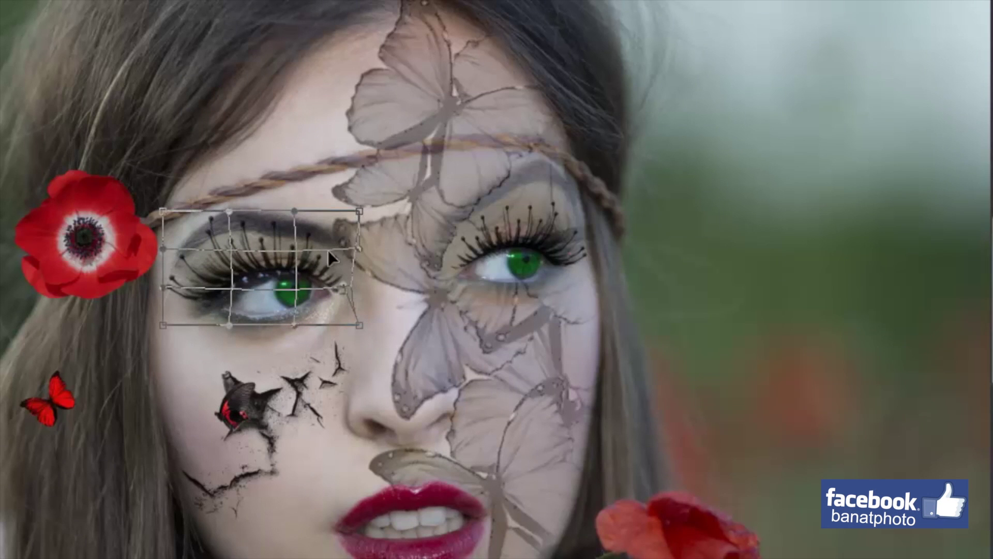
left_click_drag(222, 224, 234, 296)
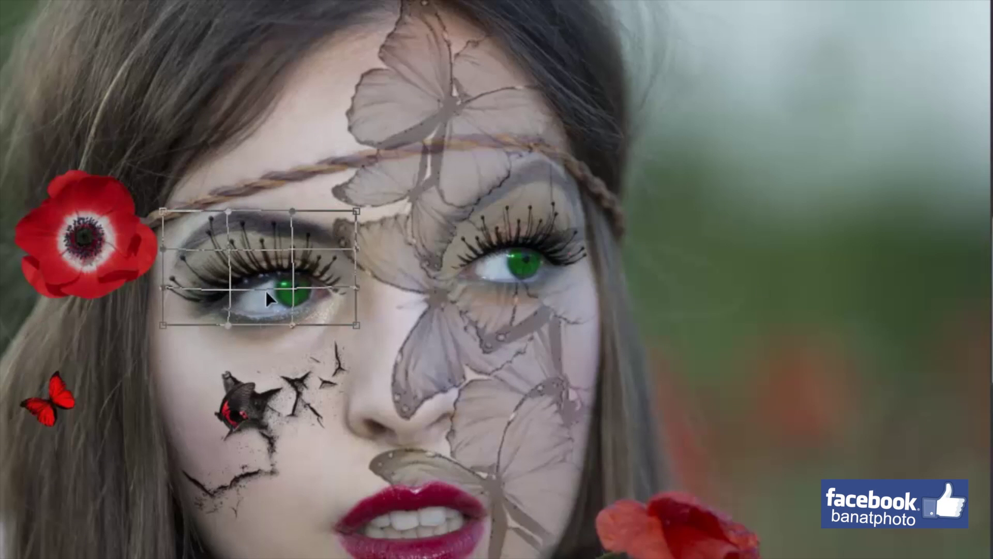
key("Return")
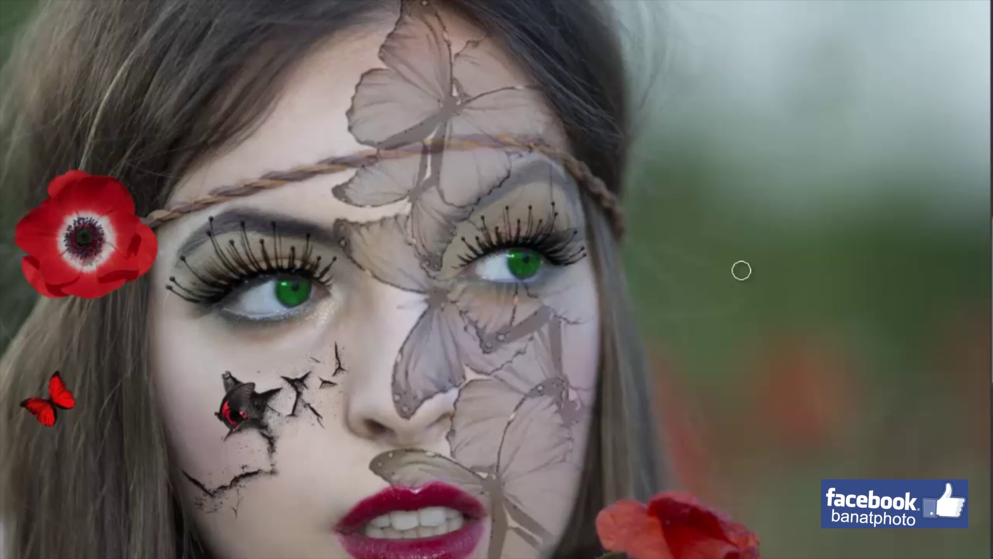